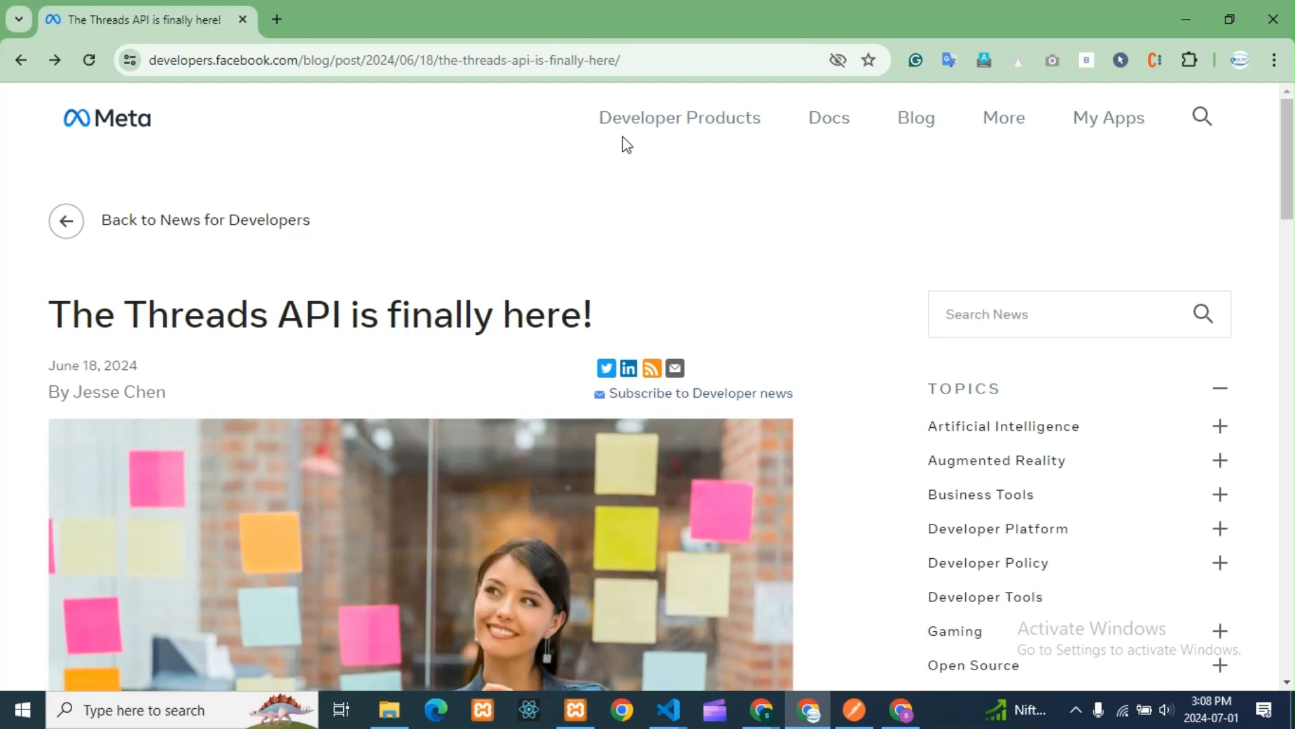
{"action": "left_click_drag", "start_coordinate": [297, 62], "coordinate": [145, 70]}
{"action": "key", "text": "ctrl+c"}
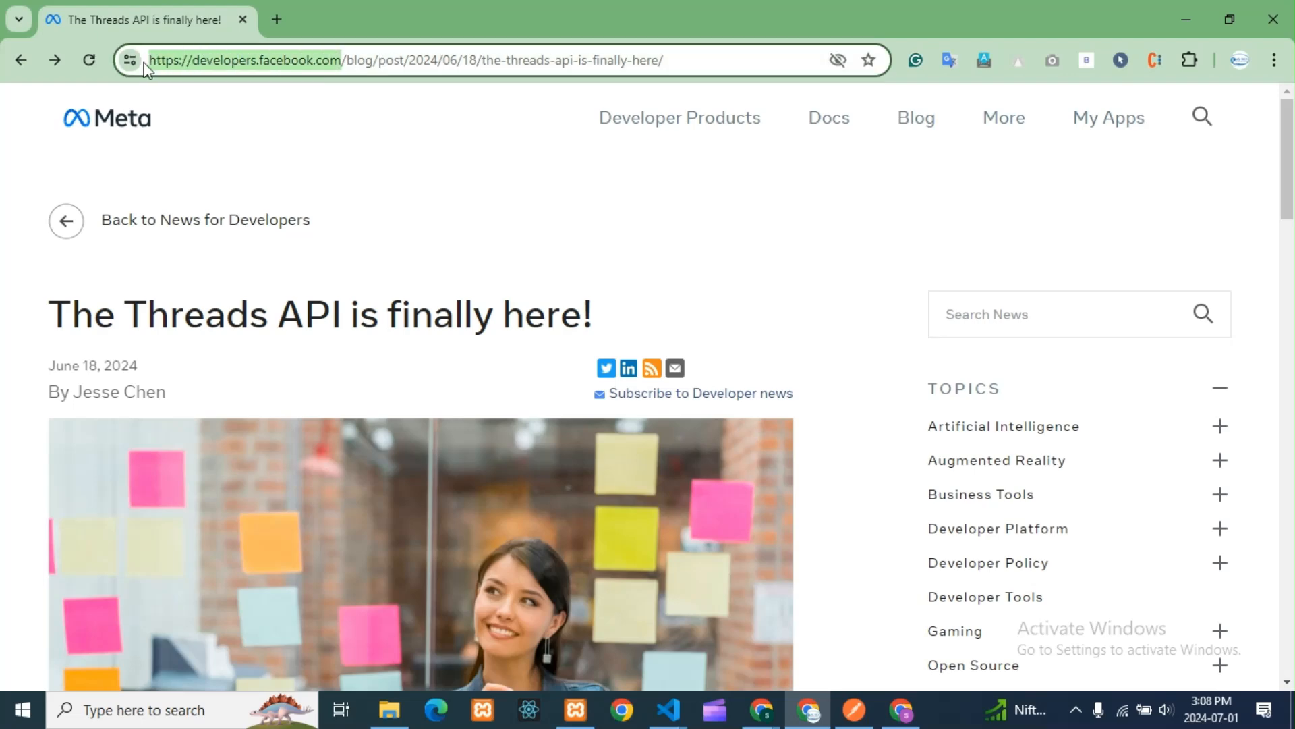
{"action": "left_click", "coordinate": [272, 26]}
{"action": "key", "text": "ctrl+v"}
{"action": "key", "text": "Return"}
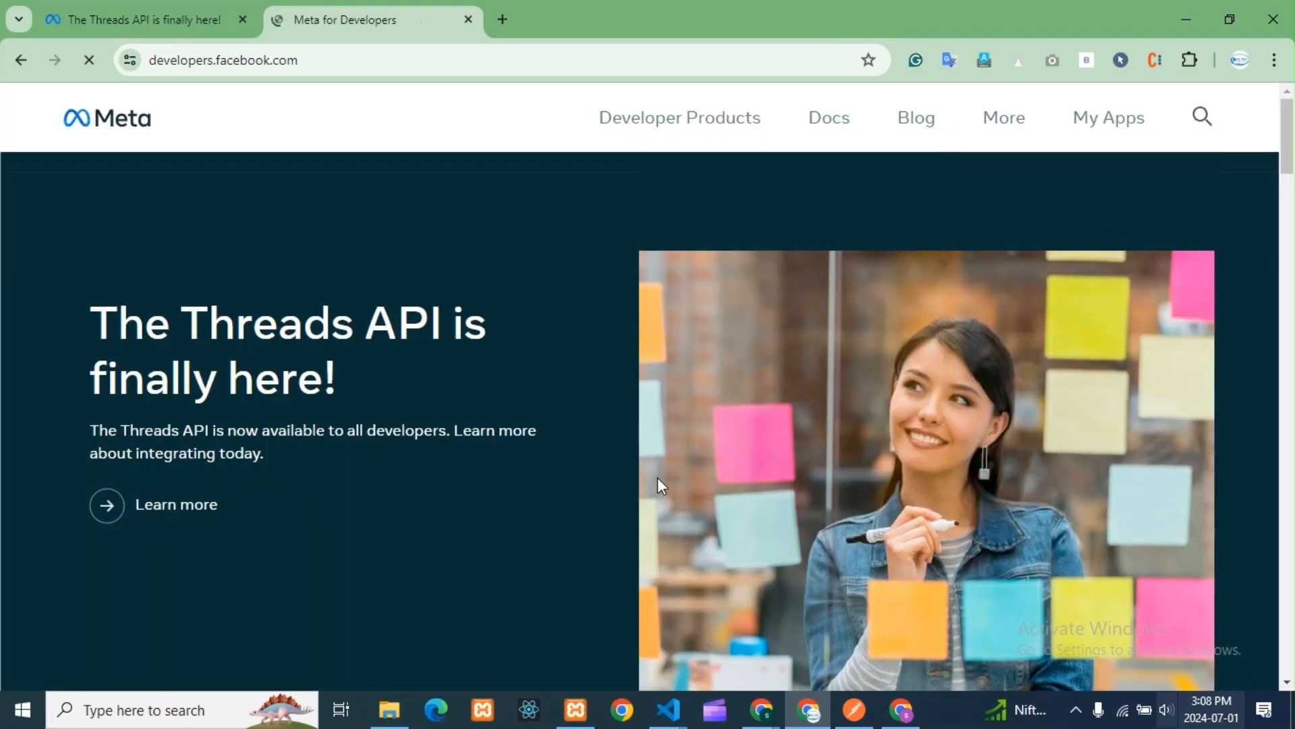
{"action": "left_click", "coordinate": [1135, 122]}
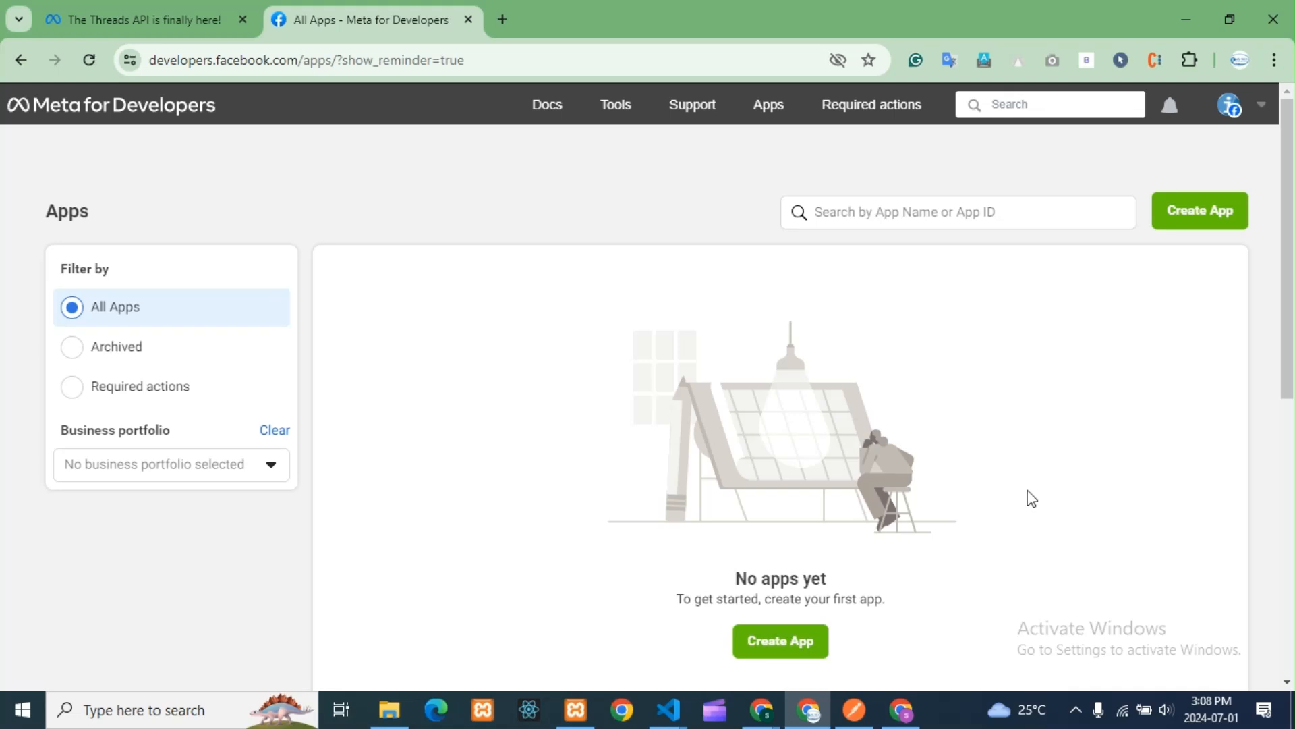
- Start creating a new app from the empty apps list on Meta for Developers
{"action": "left_click", "coordinate": [86, 32]}
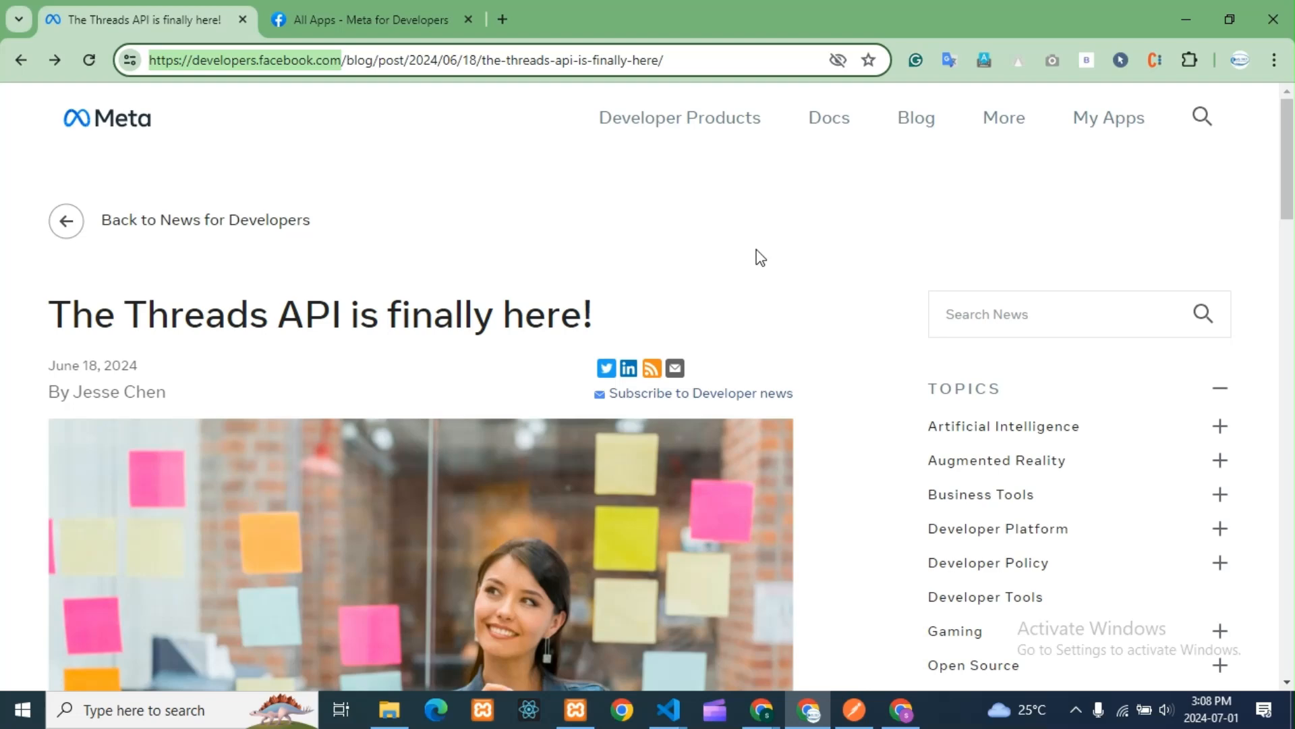
{"action": "left_click", "coordinate": [378, 3]}
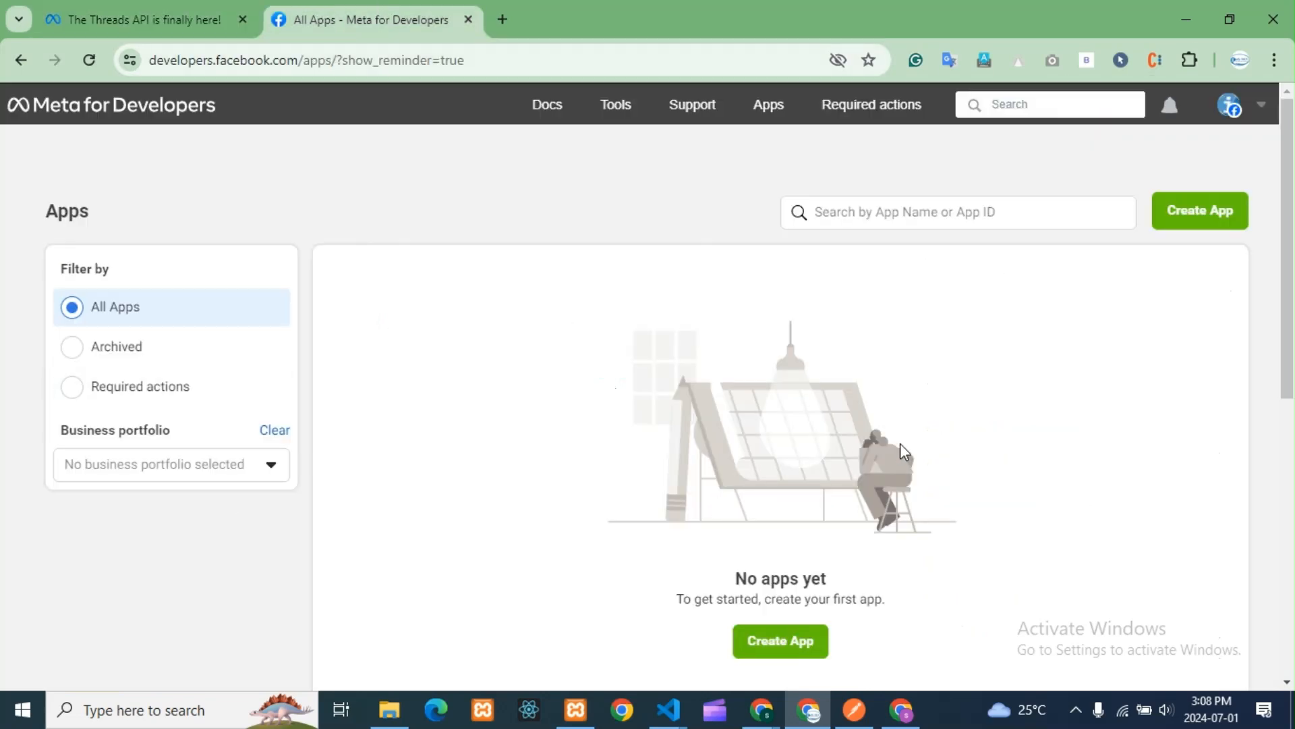
{"action": "scroll", "coordinate": [820, 424], "scroll_direction": "down", "scroll_amount": 4}
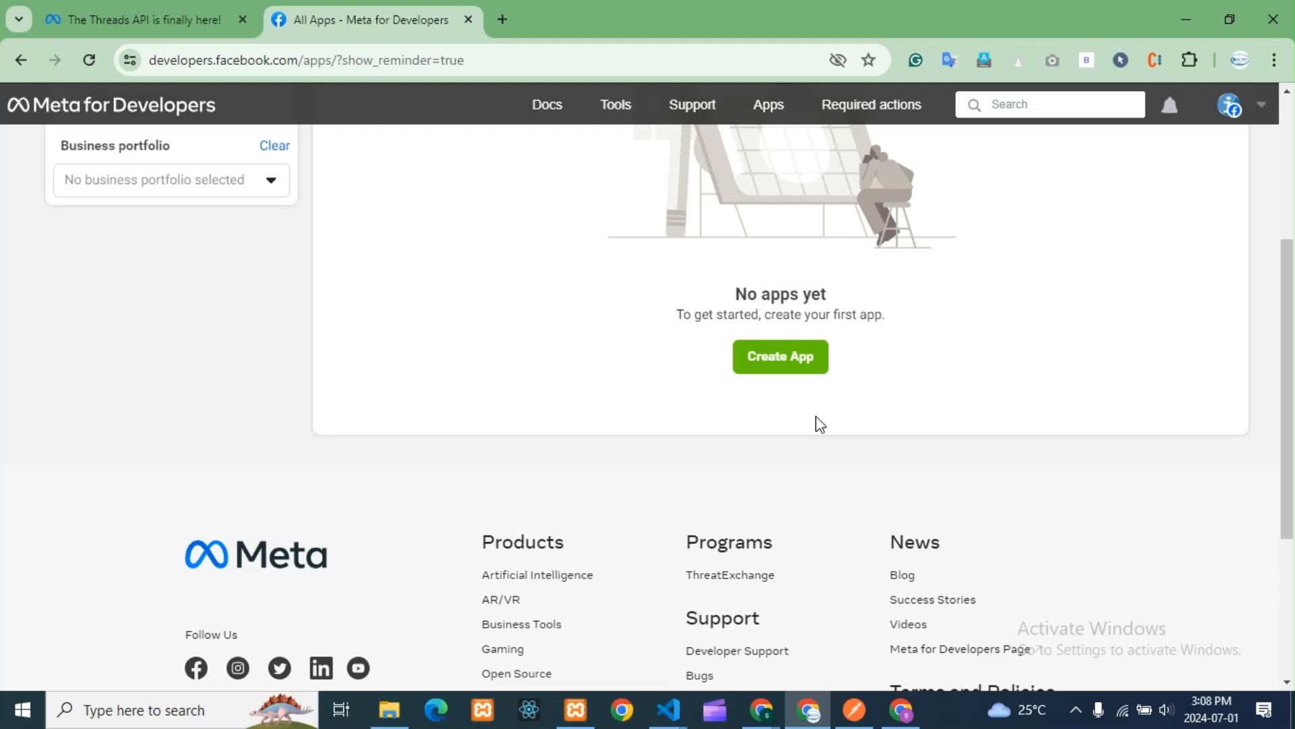
{"action": "left_click", "coordinate": [790, 350]}
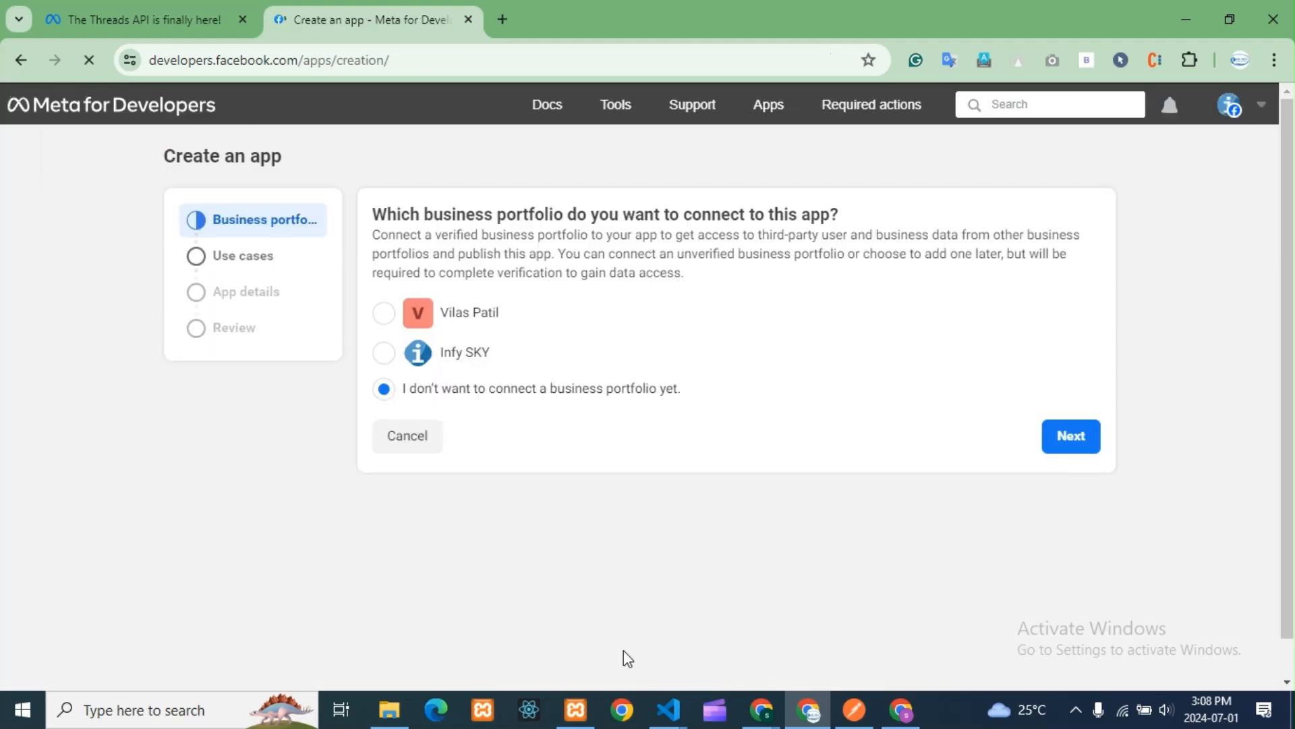
- Connect the Infy SKY business portfolio to the app and choose Other as its use case
{"action": "left_click", "coordinate": [384, 352]}
{"action": "left_click", "coordinate": [1062, 448]}
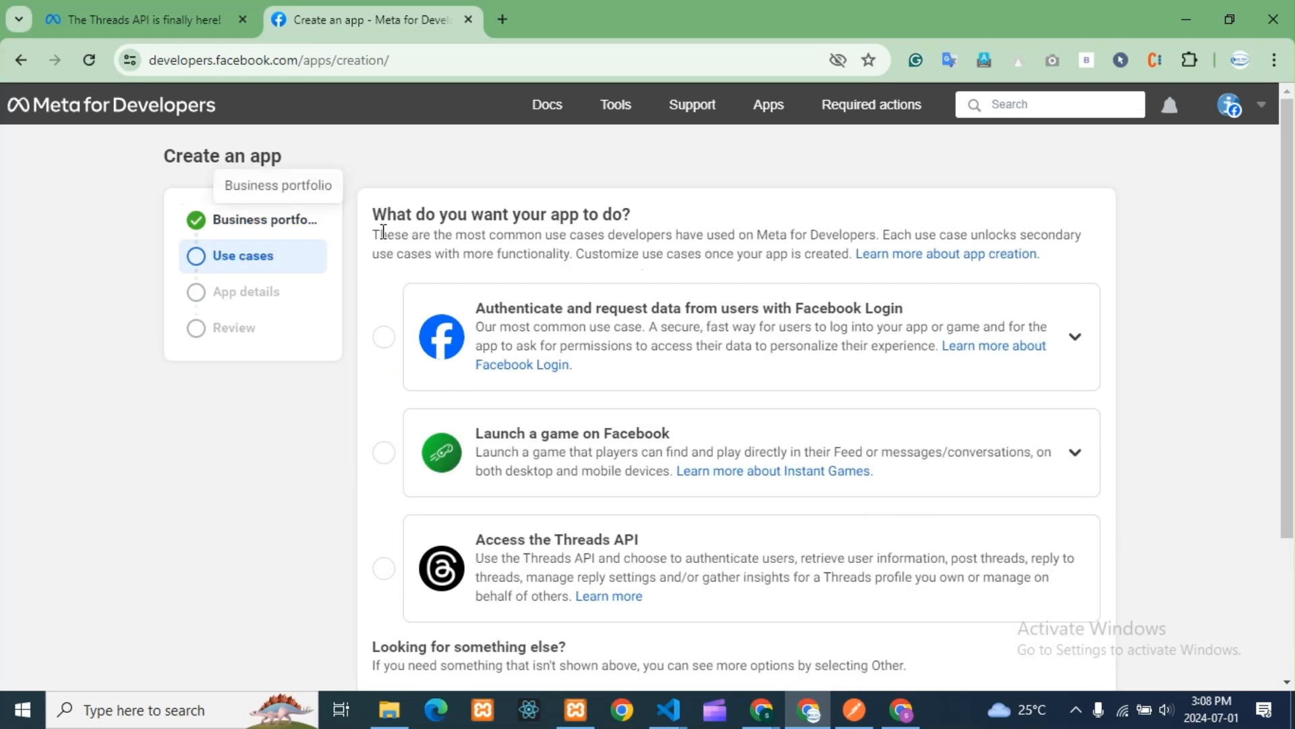
{"action": "scroll", "coordinate": [754, 413], "scroll_direction": "down", "scroll_amount": 3}
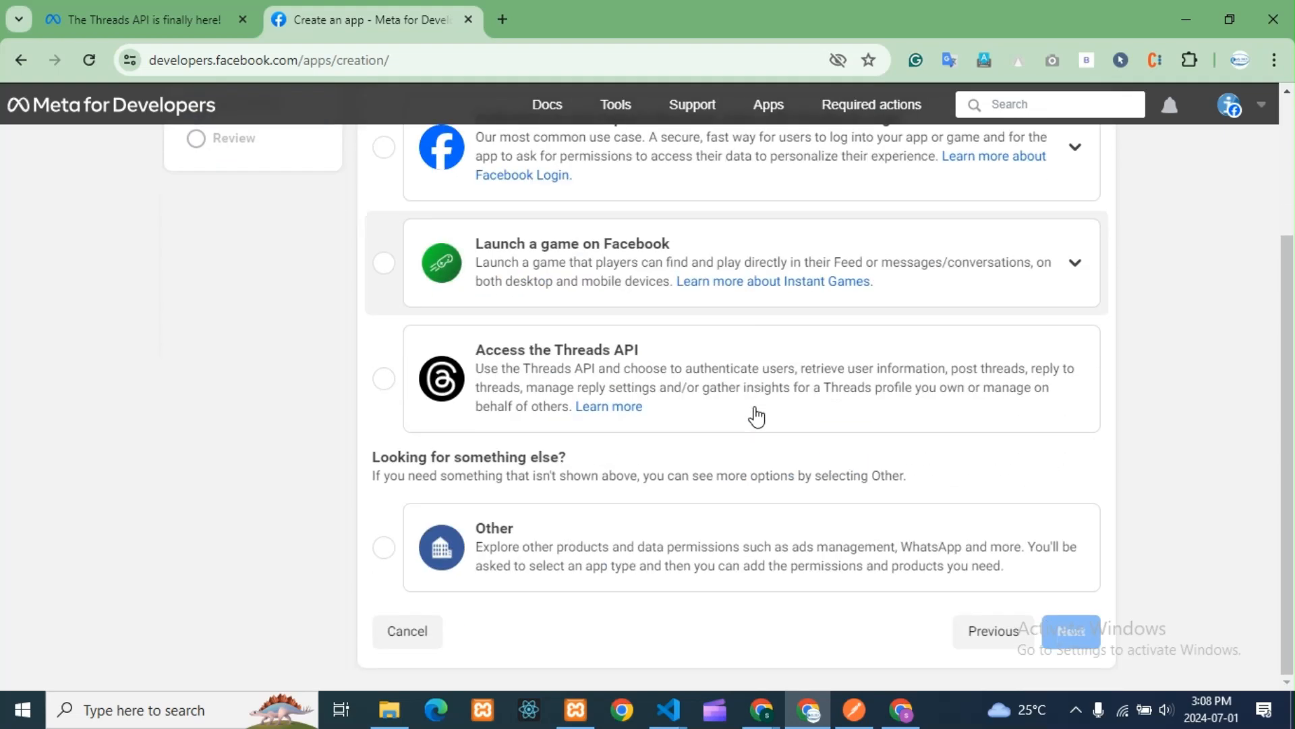
{"action": "scroll", "coordinate": [573, 462], "scroll_direction": "up", "scroll_amount": 2}
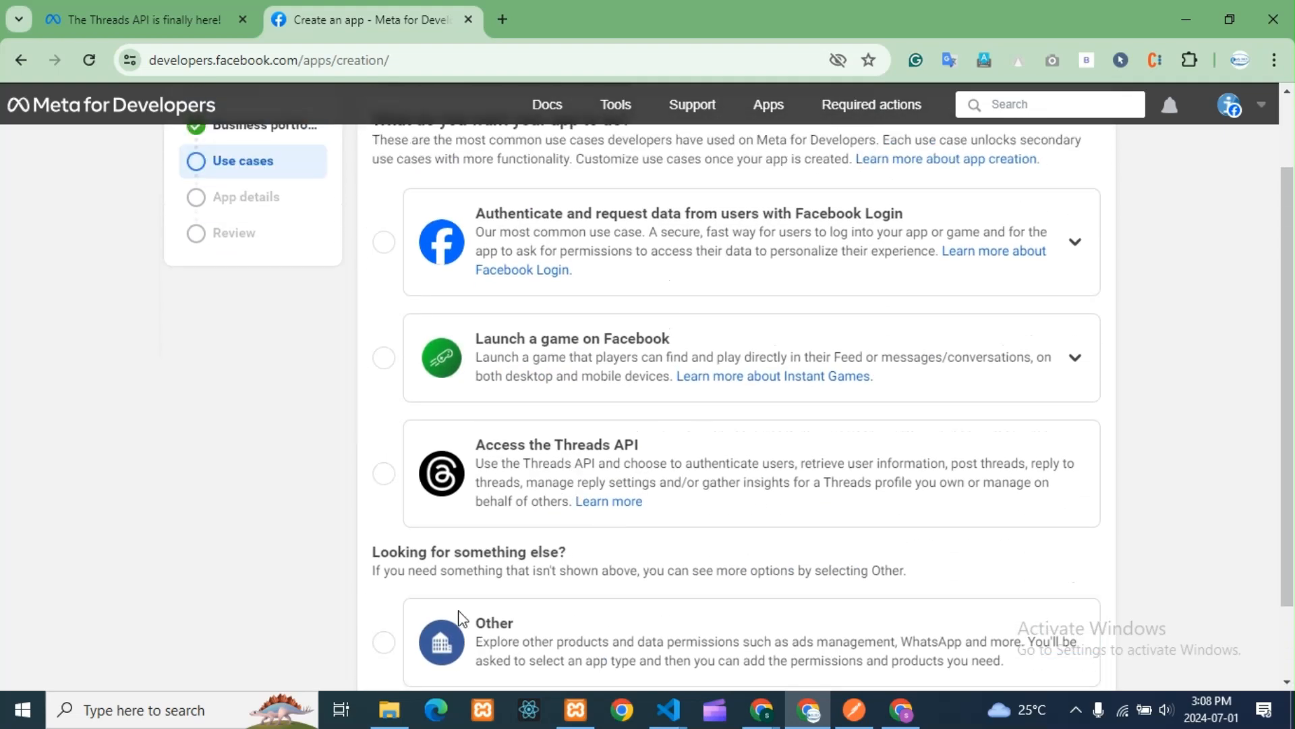
{"action": "scroll", "coordinate": [681, 620], "scroll_direction": "down", "scroll_amount": 1}
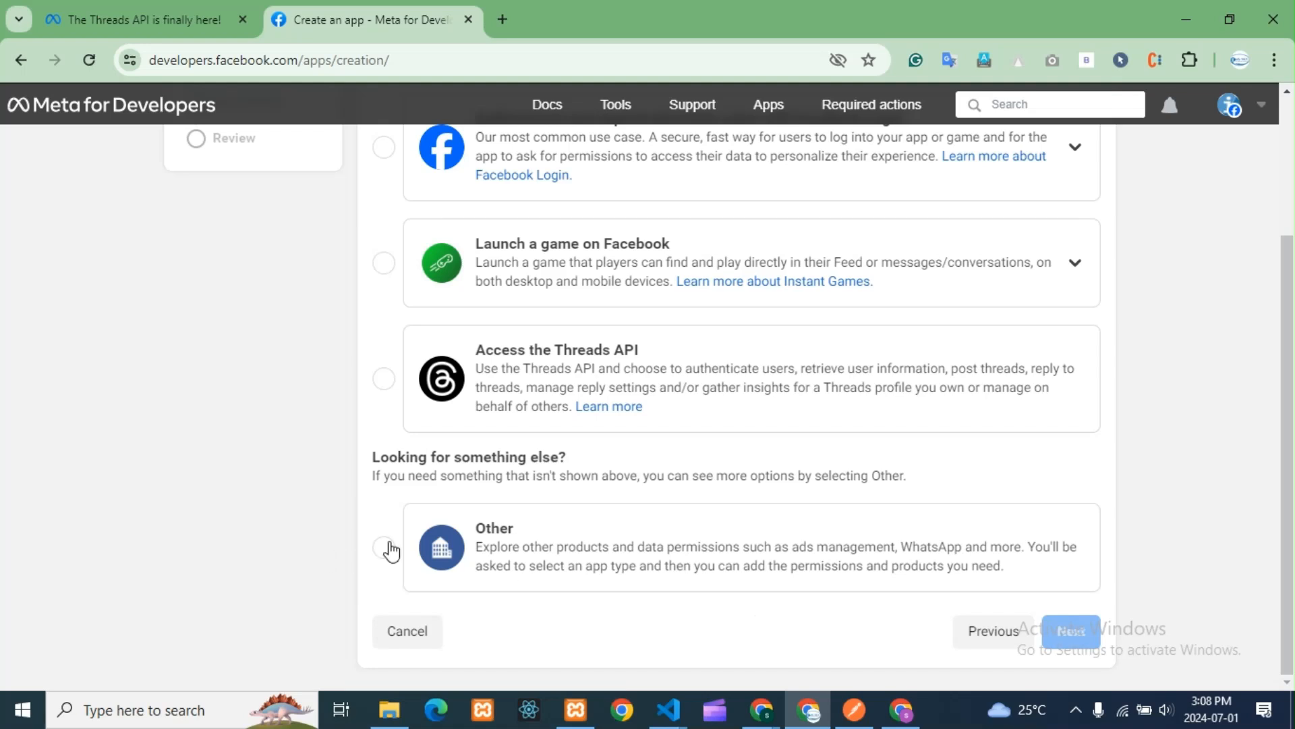
{"action": "left_click", "coordinate": [668, 560]}
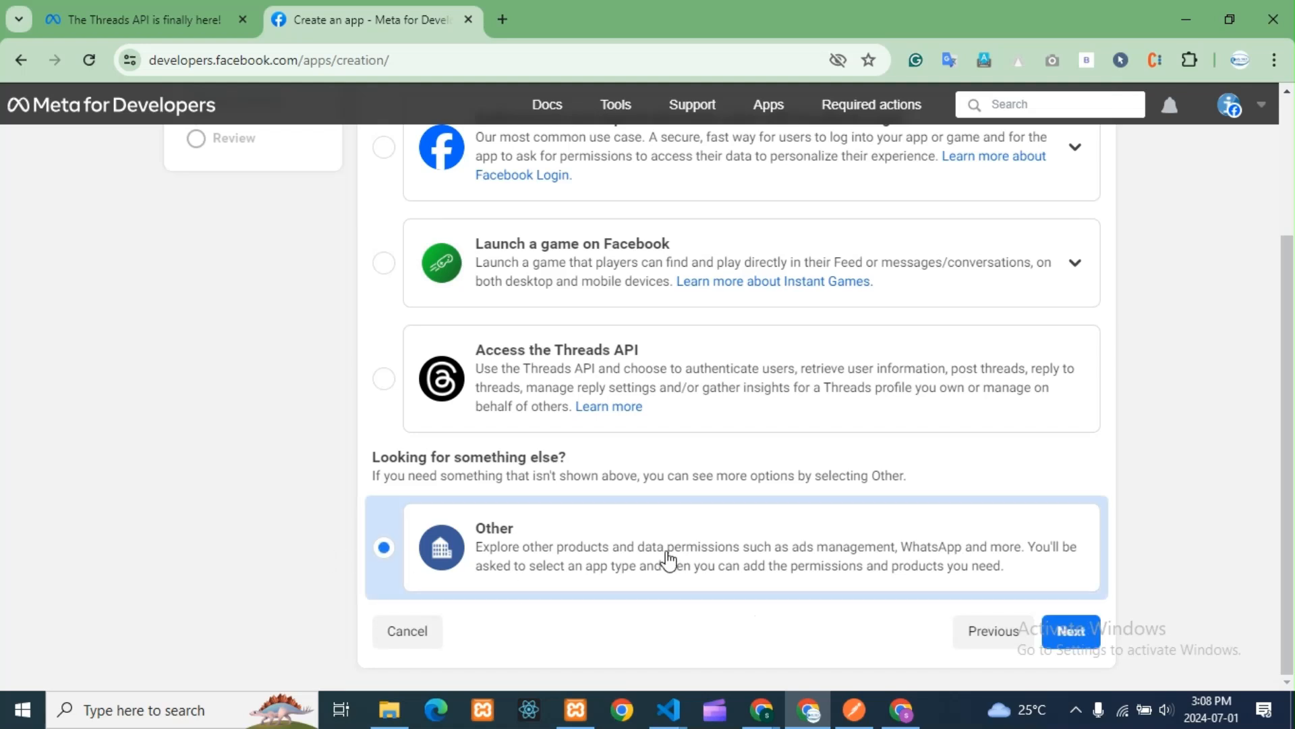
{"action": "left_click", "coordinate": [1084, 634]}
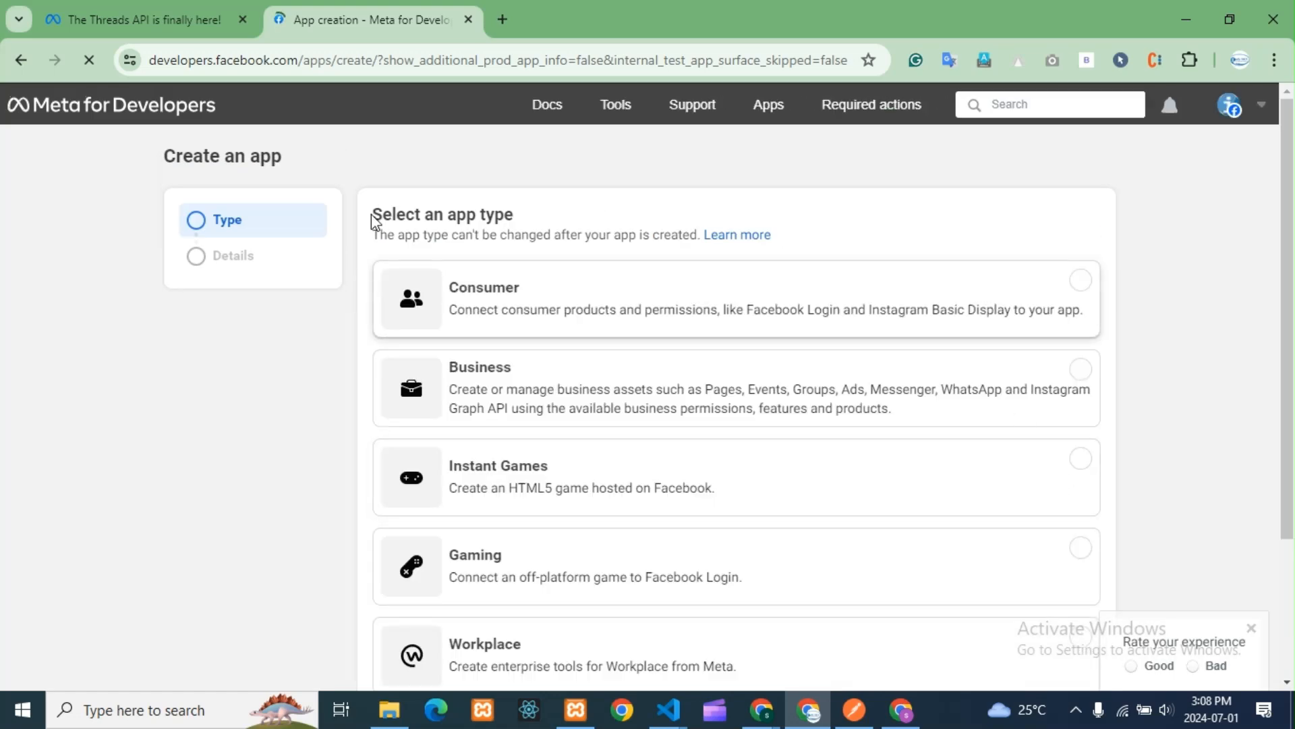
- Choose Workplace as the app type and continue to the app details
{"action": "triple_click", "coordinate": [545, 219]}
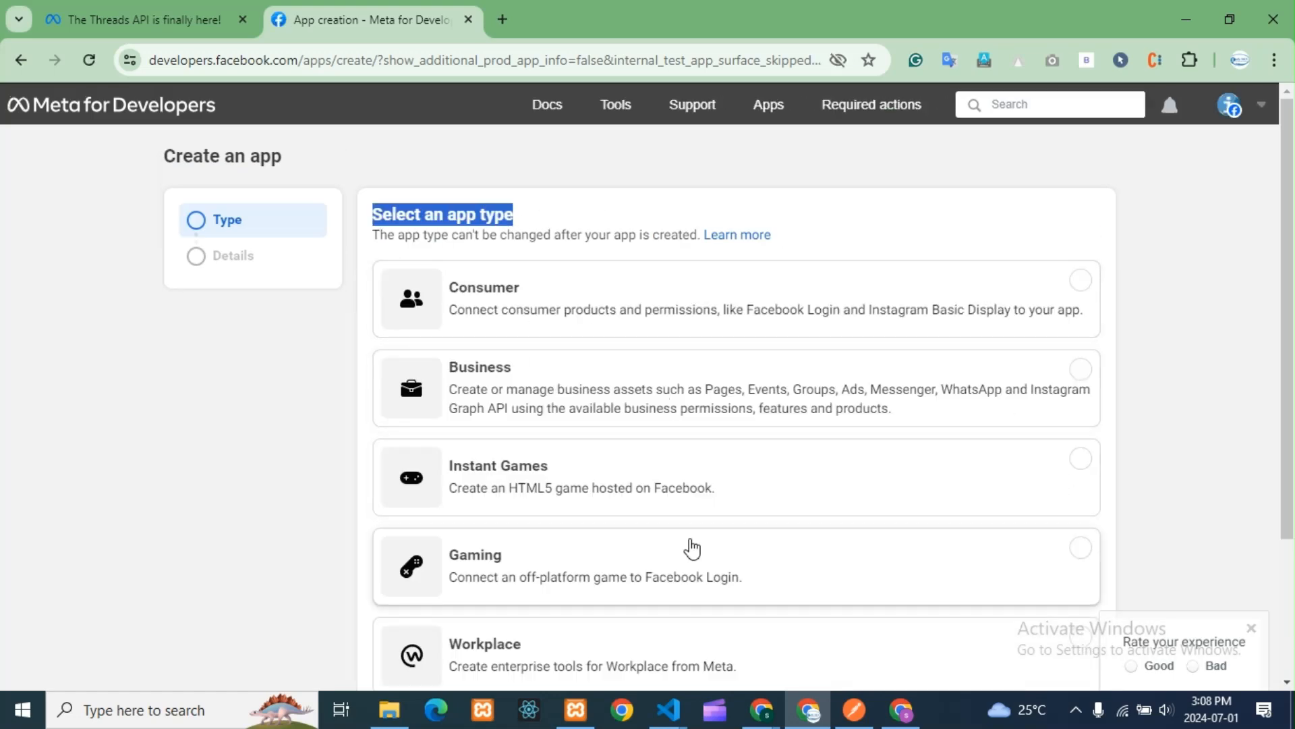
{"action": "scroll", "coordinate": [605, 500], "scroll_direction": "down", "scroll_amount": 3}
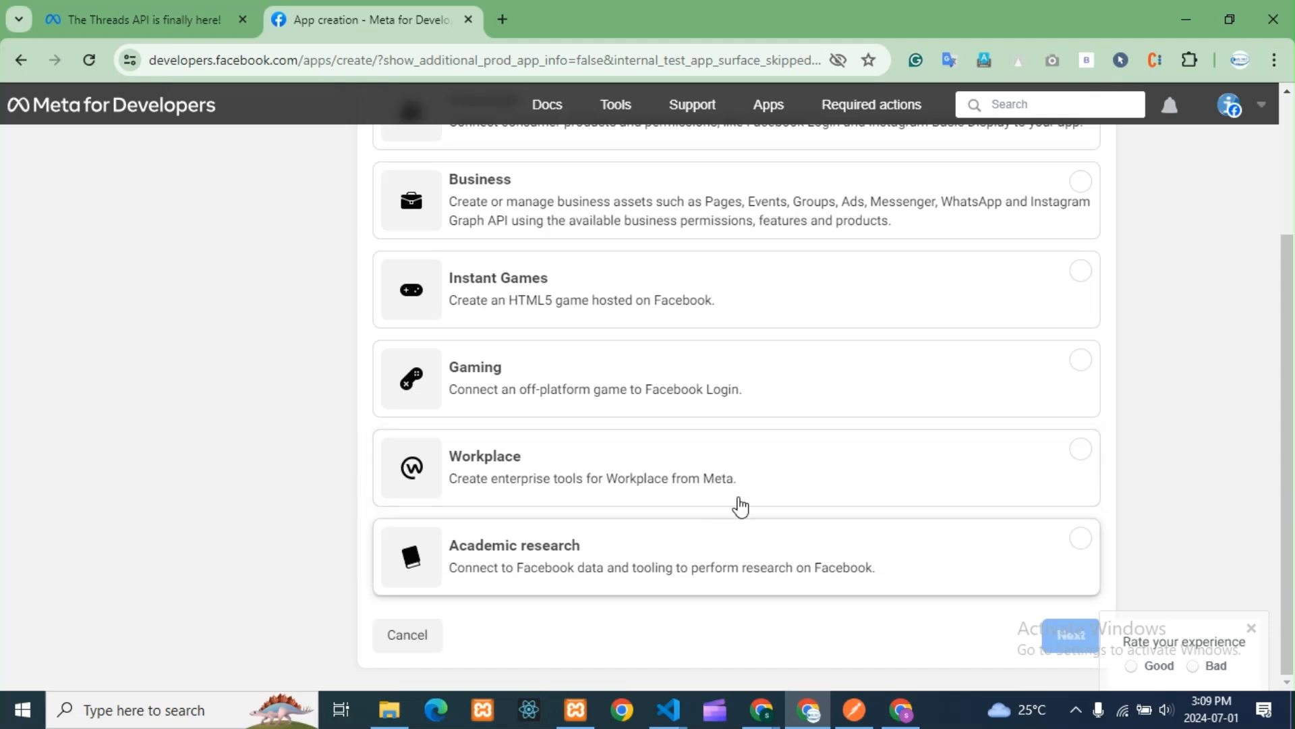
{"action": "left_click", "coordinate": [759, 474]}
{"action": "left_click", "coordinate": [1079, 635]}
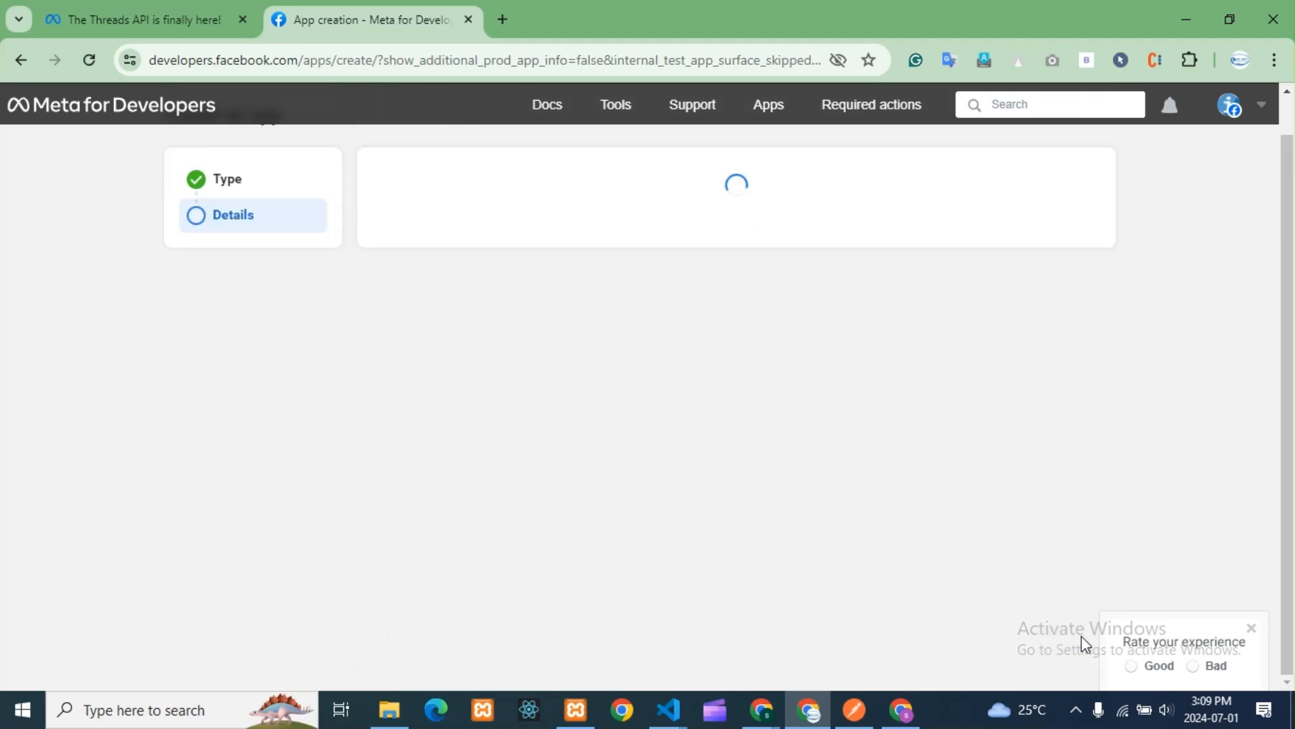
- Check the app name, contact email and business portfolio fields, and go back to the start of app creation
{"action": "left_click", "coordinate": [448, 216]}
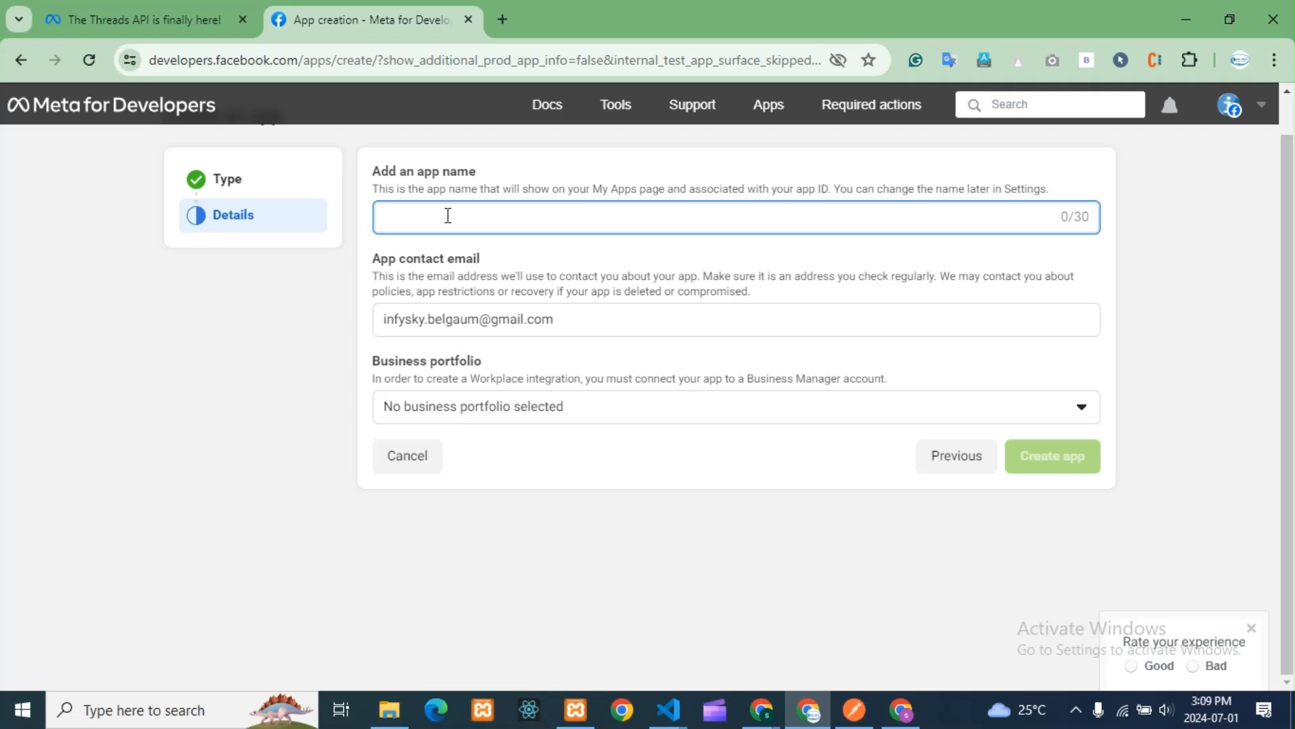
{"action": "double_click", "coordinate": [544, 320]}
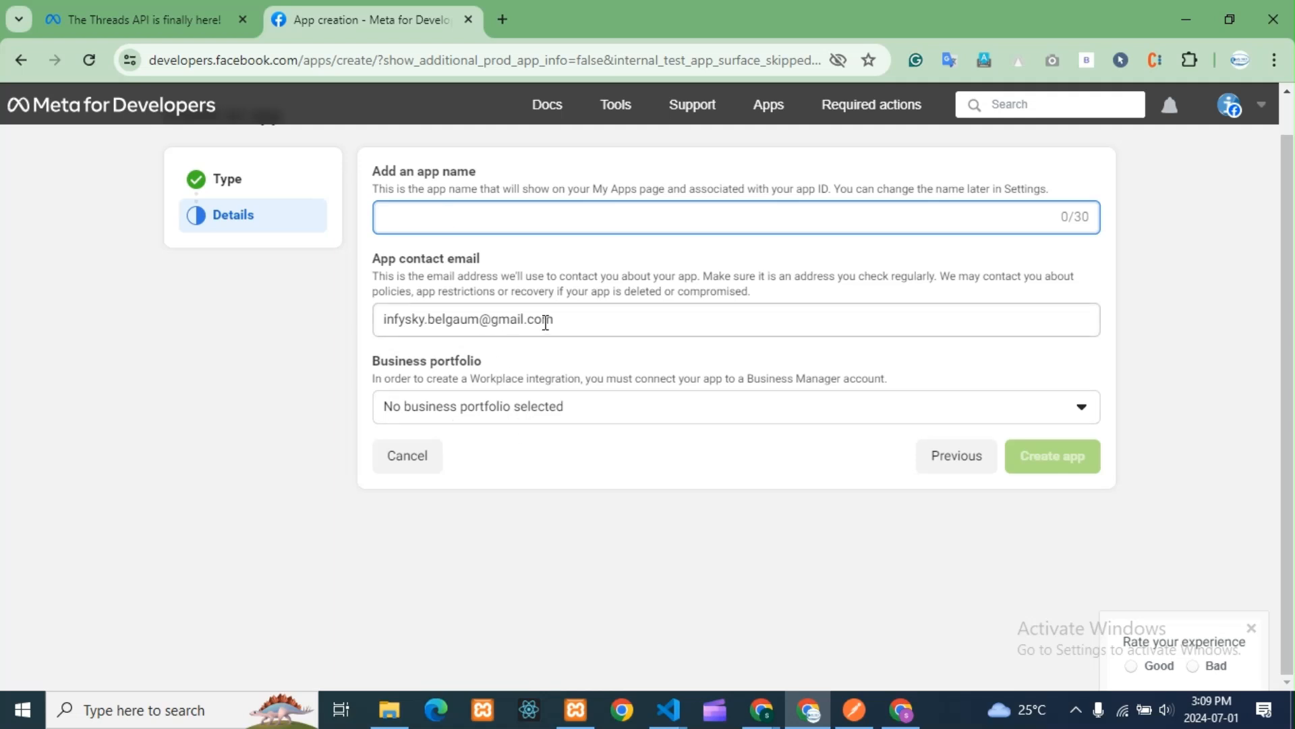
{"action": "triple_click", "coordinate": [474, 324]}
{"action": "left_click", "coordinate": [499, 439]}
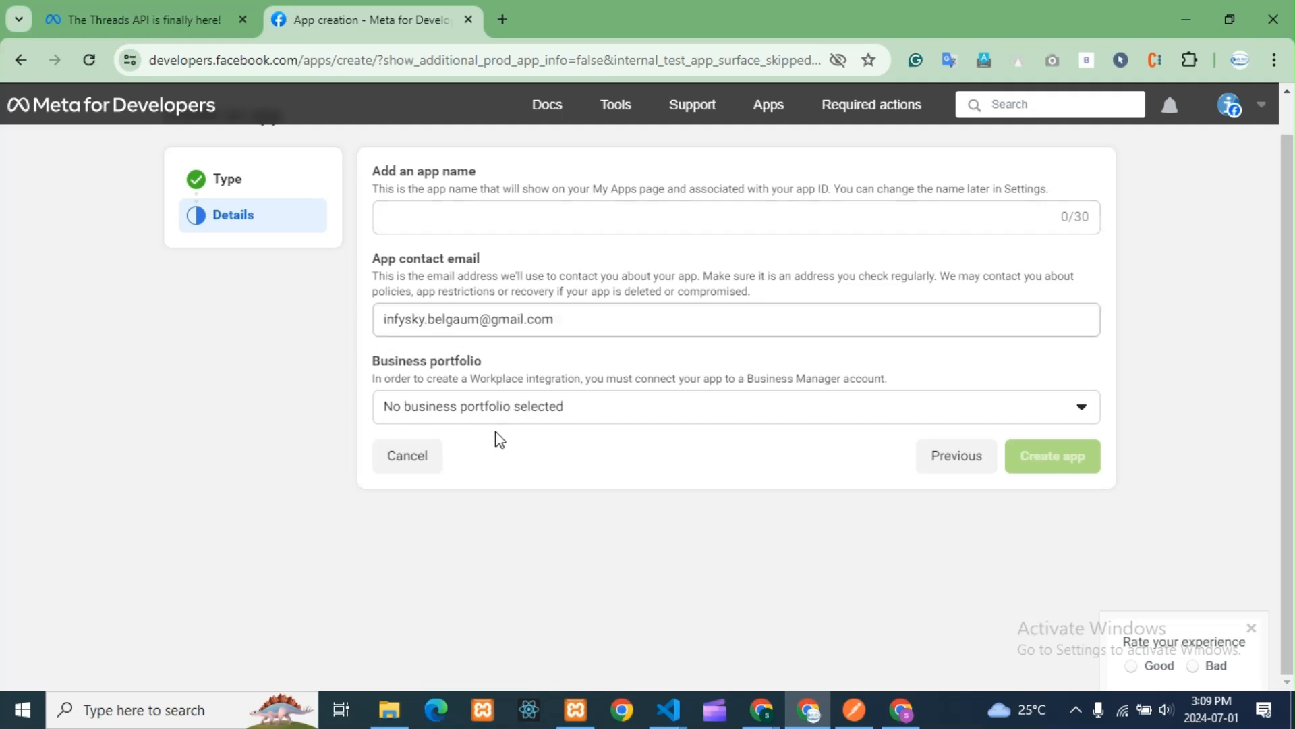
{"action": "left_click", "coordinate": [594, 412]}
{"action": "left_click", "coordinate": [594, 412]}
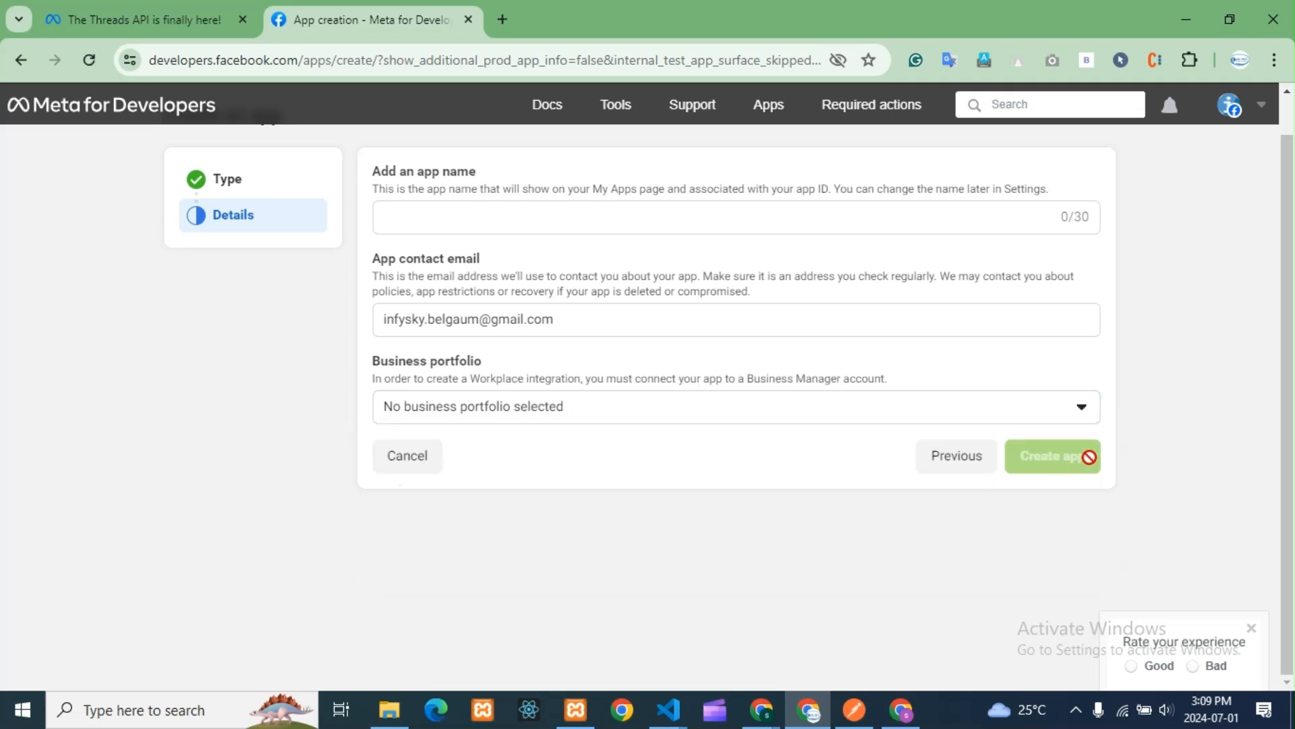
{"action": "left_click", "coordinate": [27, 61]}
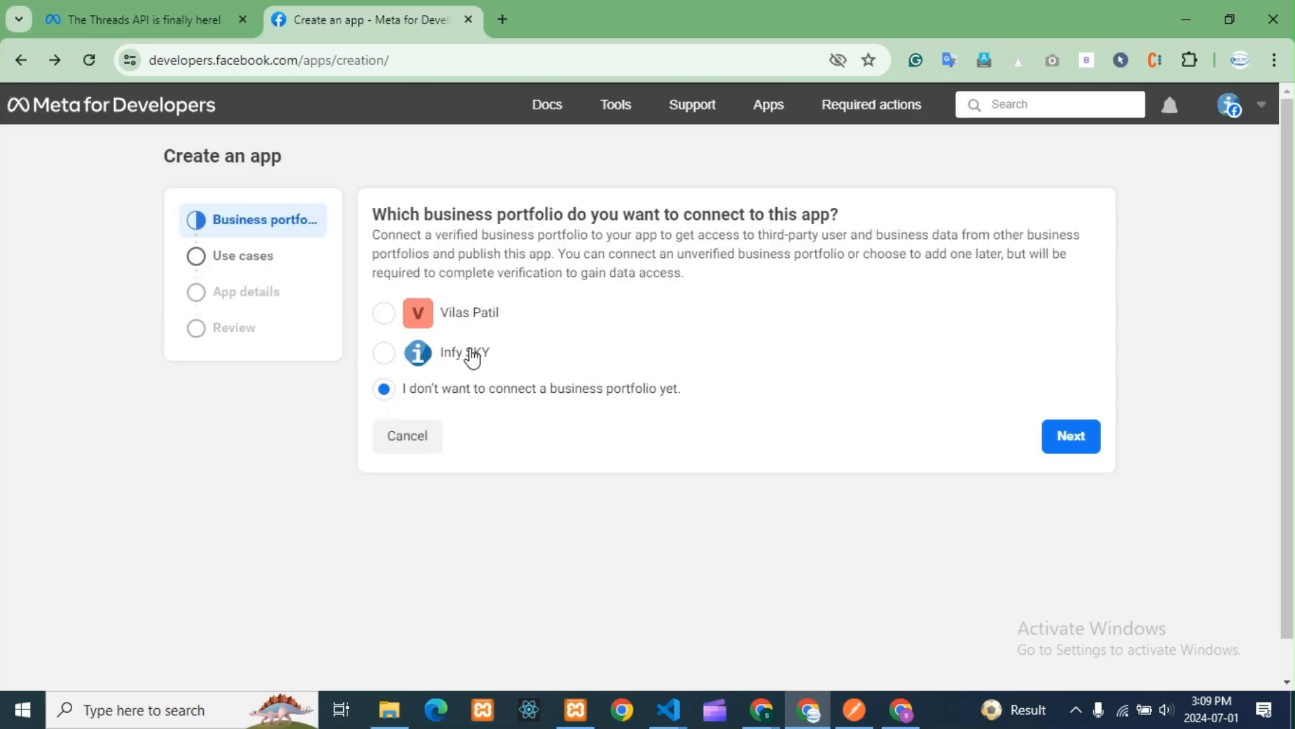
- Connect the Infy SKY portfolio again and continue with the Other use case
{"action": "left_click", "coordinate": [384, 353]}
{"action": "left_click", "coordinate": [1074, 444]}
{"action": "scroll", "coordinate": [781, 491], "scroll_direction": "down", "scroll_amount": 3}
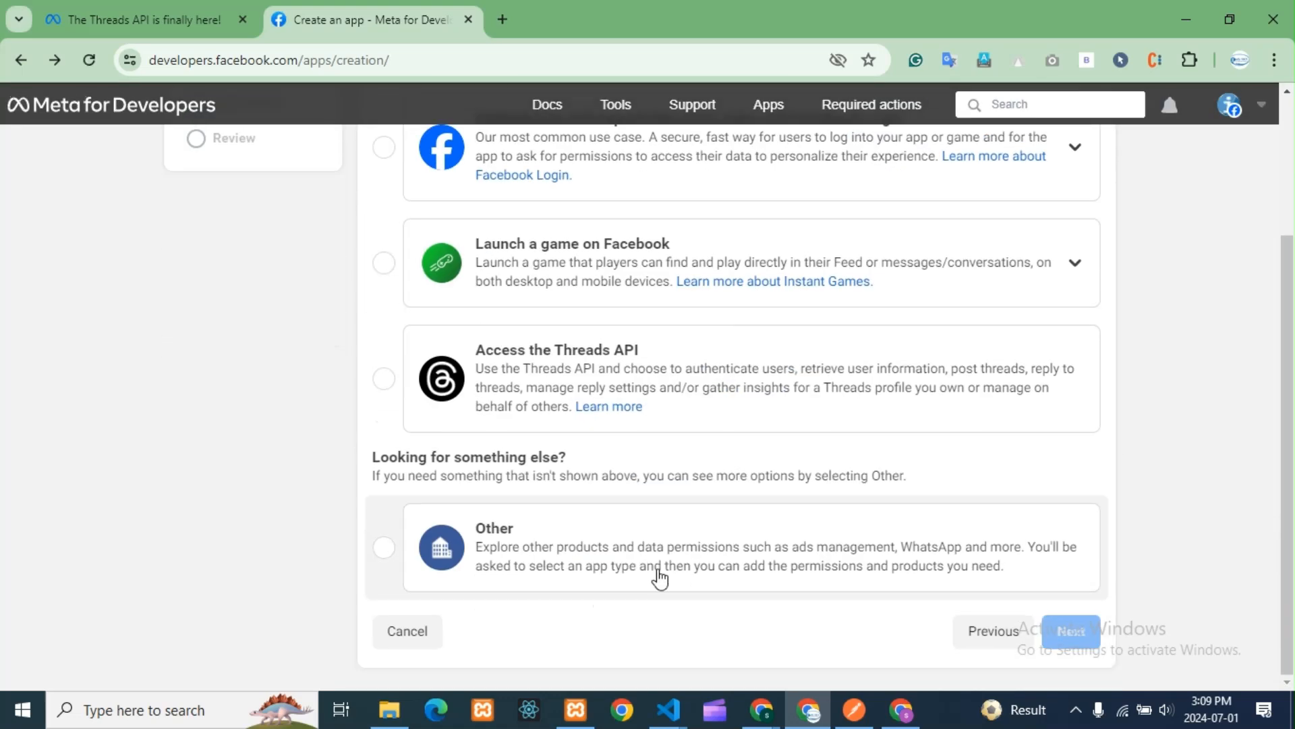
{"action": "left_click", "coordinate": [611, 558]}
{"action": "left_click", "coordinate": [1070, 630]}
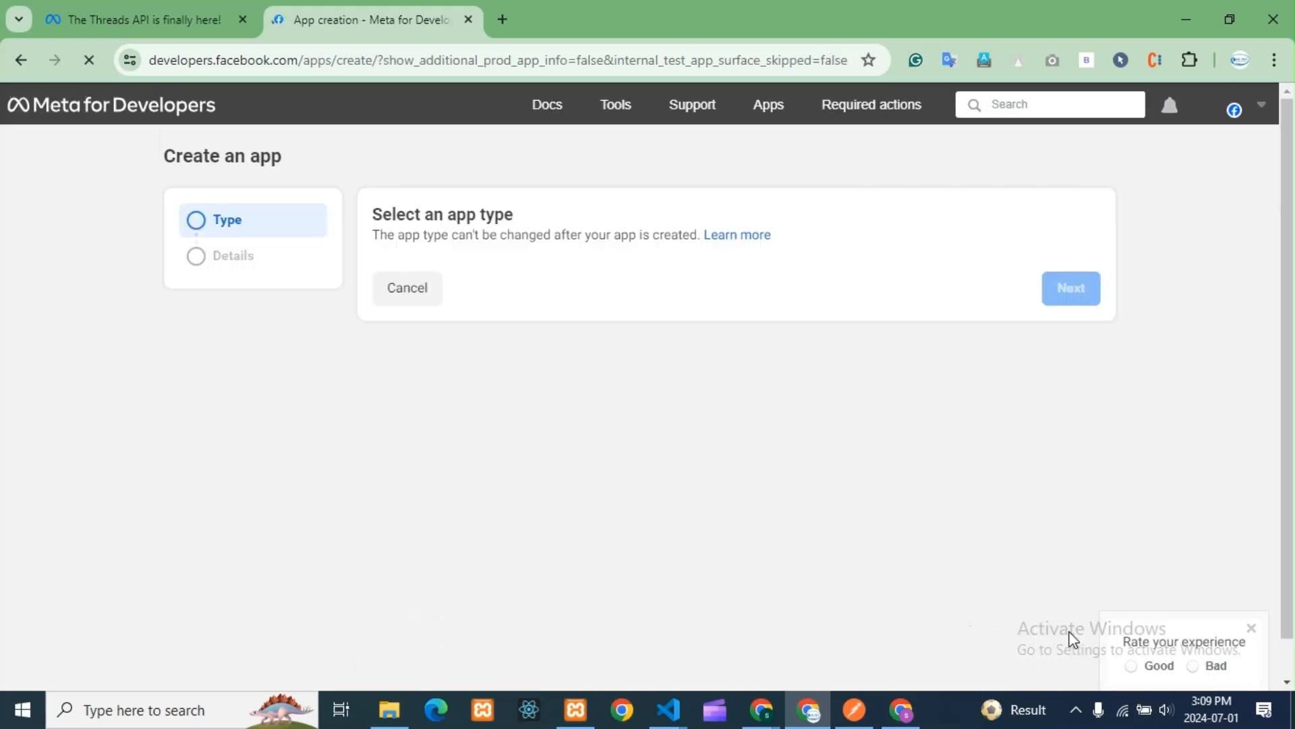
- Try Academic research as the app type, check its institution email field, and leave the details form
{"action": "scroll", "coordinate": [720, 621], "scroll_direction": "down", "scroll_amount": 3}
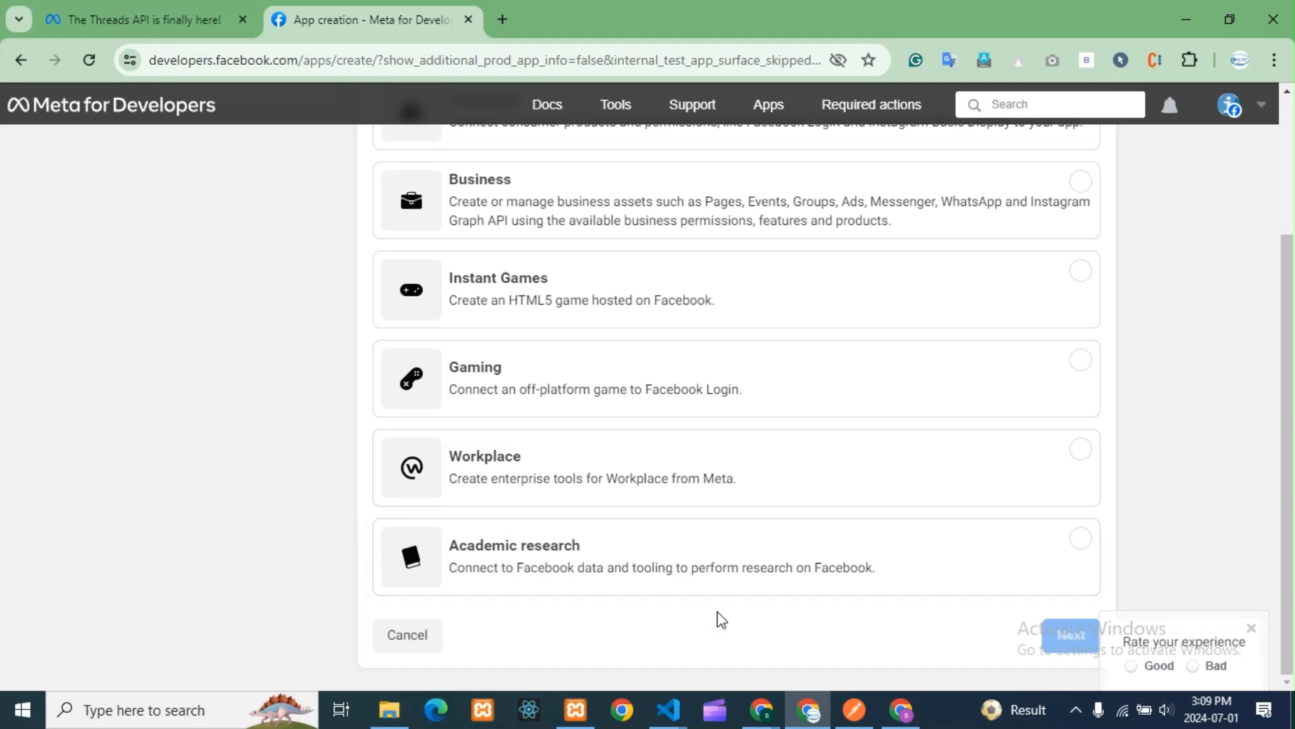
{"action": "left_click", "coordinate": [616, 559]}
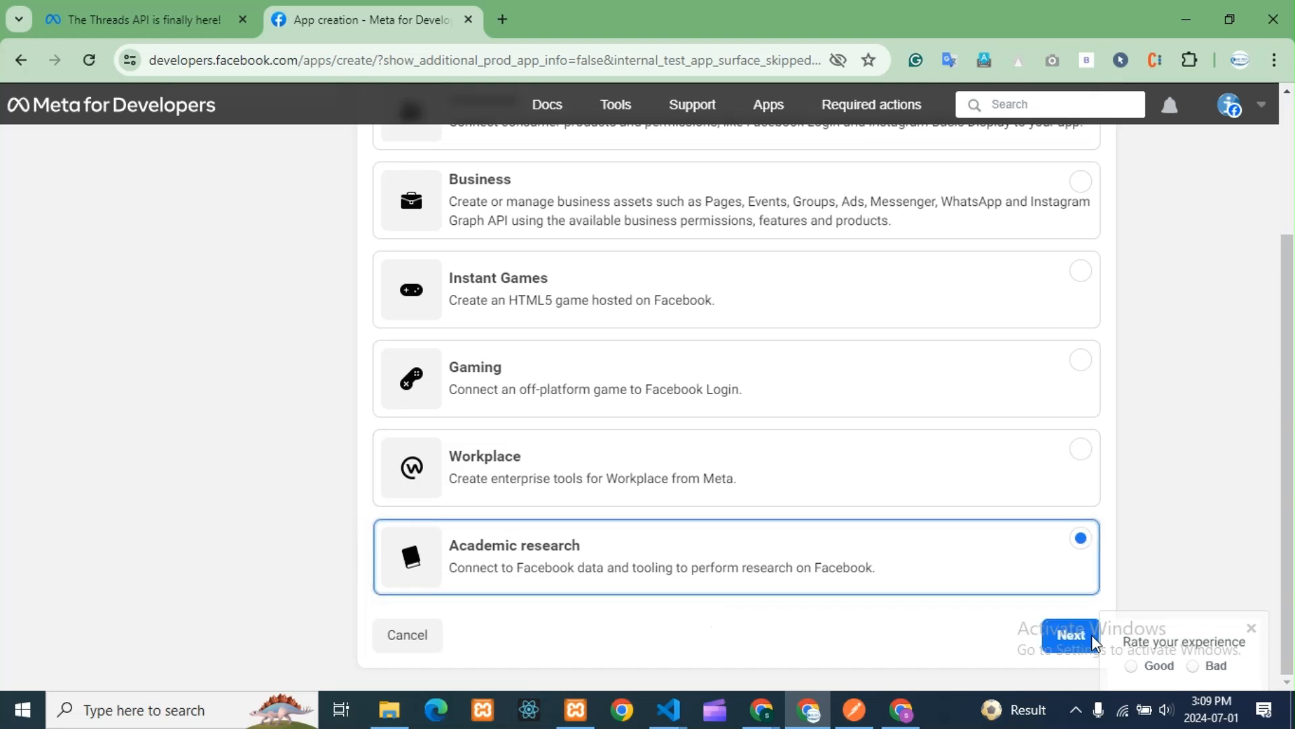
{"action": "left_click", "coordinate": [1092, 634]}
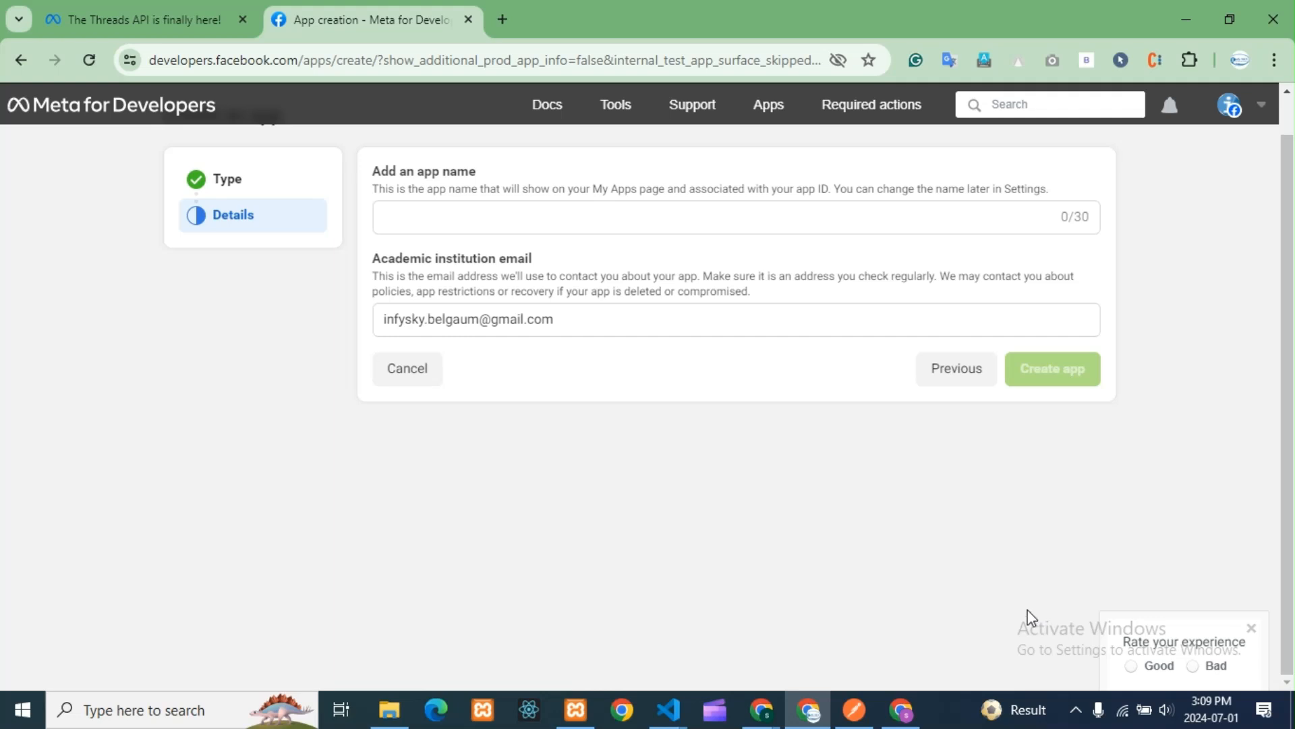
{"action": "left_click_drag", "start_coordinate": [533, 259], "coordinate": [470, 270]}
{"action": "left_click_drag", "start_coordinate": [581, 321], "coordinate": [335, 327]}
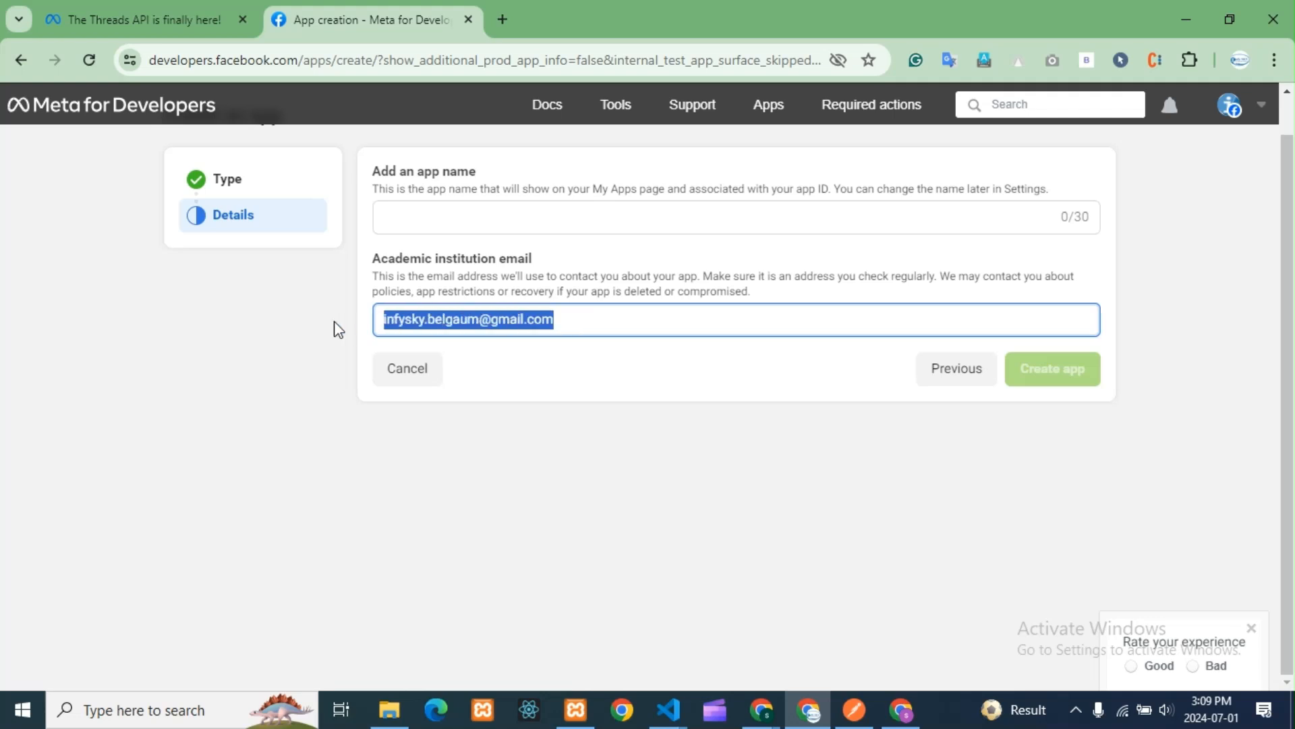
{"action": "left_click", "coordinate": [758, 356]}
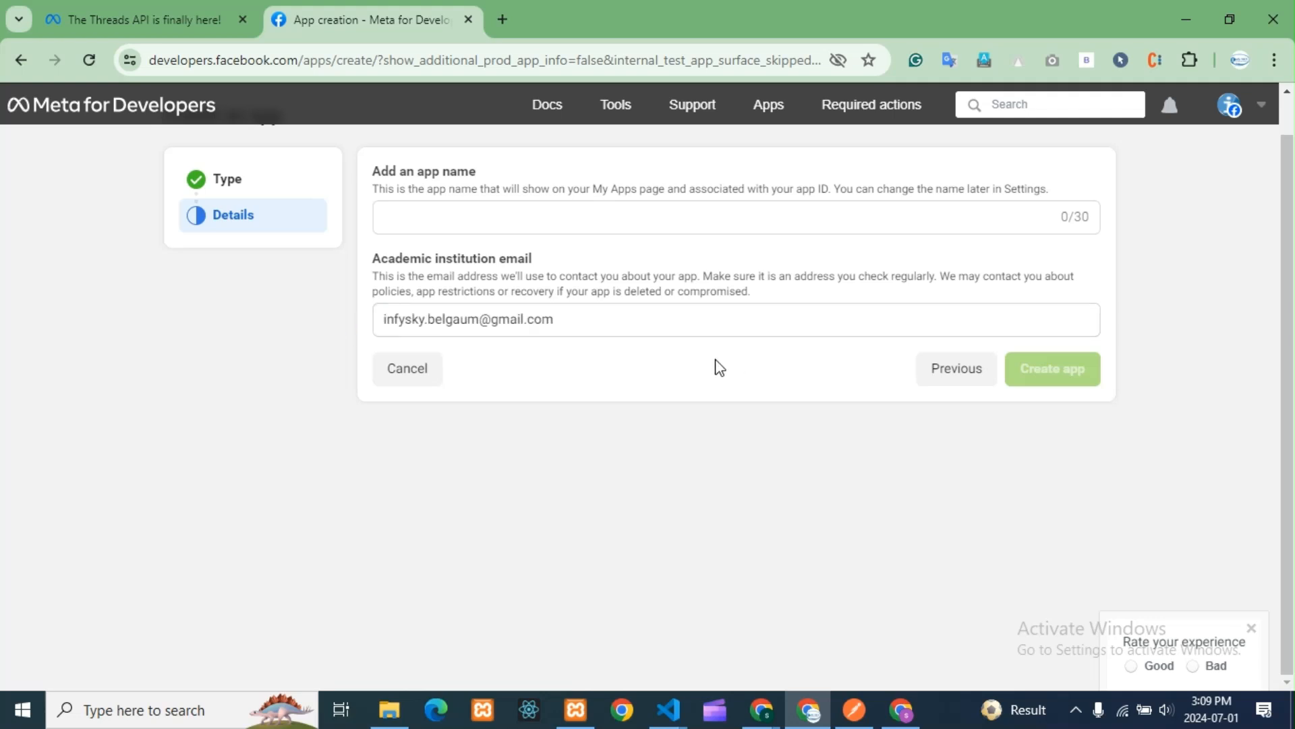
{"action": "left_click", "coordinate": [413, 384]}
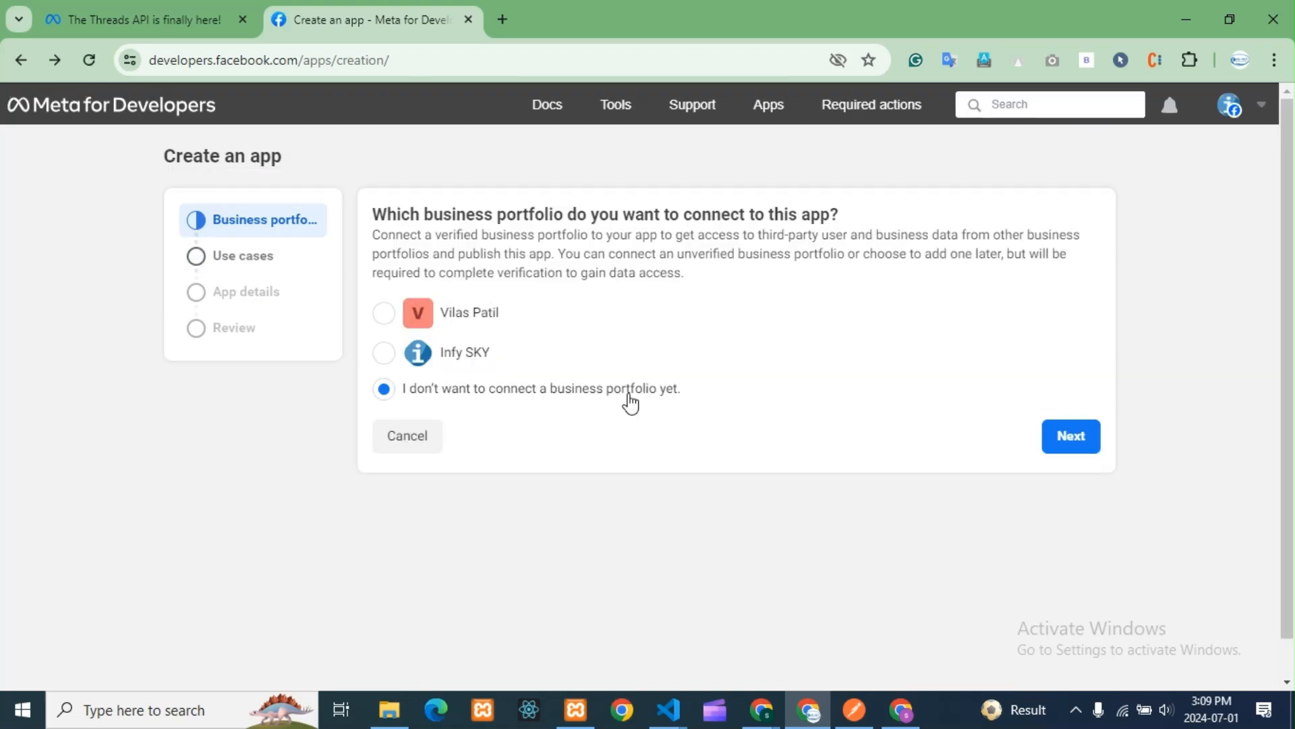
- Restart app creation with the Infy SKY business portfolio connected and Other as the use case
{"action": "left_click", "coordinate": [384, 352]}
{"action": "left_click", "coordinate": [1076, 439]}
{"action": "scroll", "coordinate": [809, 492], "scroll_direction": "down", "scroll_amount": 3}
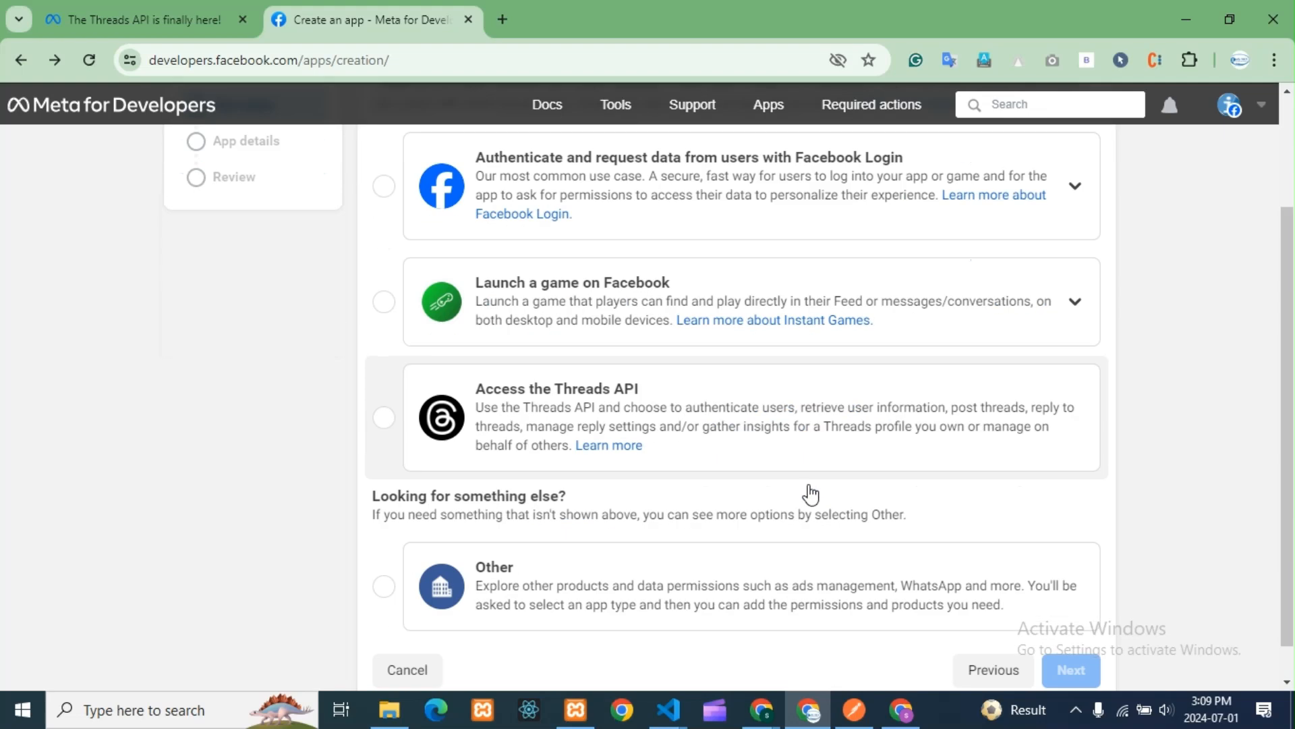
{"action": "left_click", "coordinate": [752, 543]}
{"action": "left_click", "coordinate": [1073, 631]}
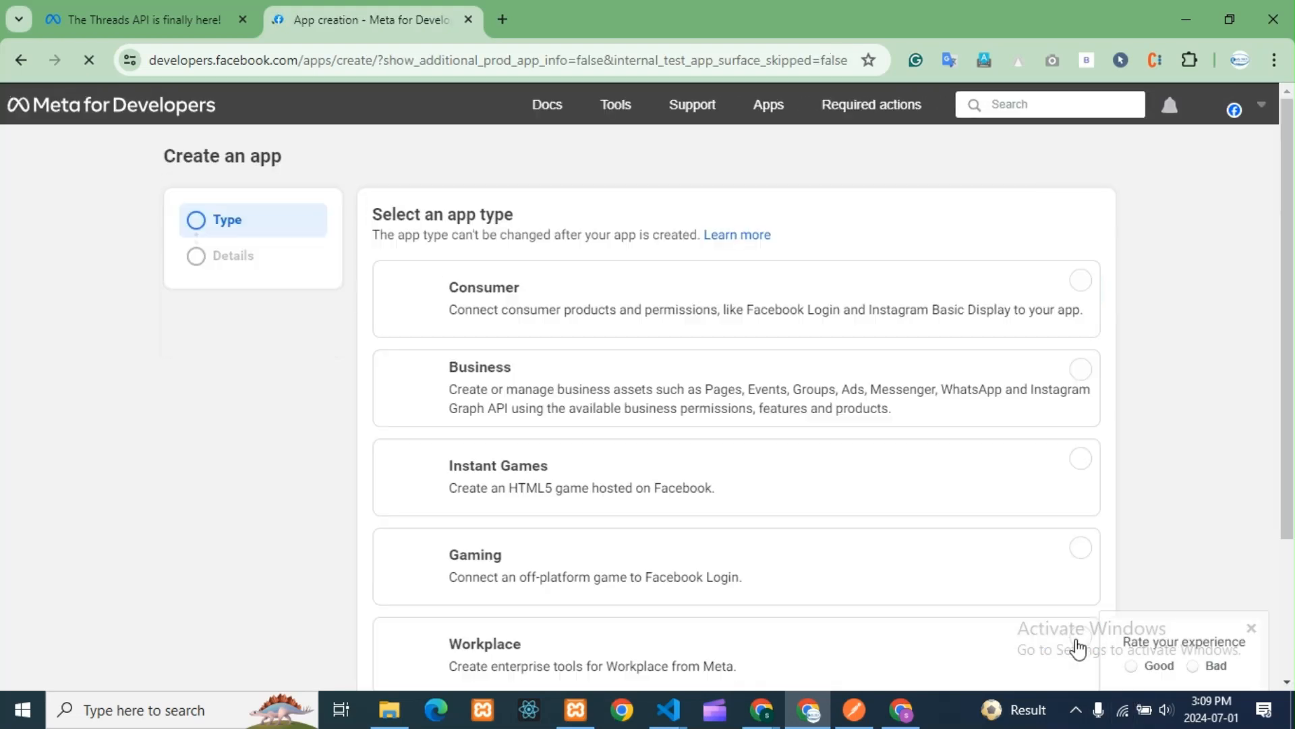
- Select Workplace as the app type and proceed to the details form
{"action": "scroll", "coordinate": [750, 454], "scroll_direction": "down", "scroll_amount": 3}
{"action": "left_click", "coordinate": [528, 483]}
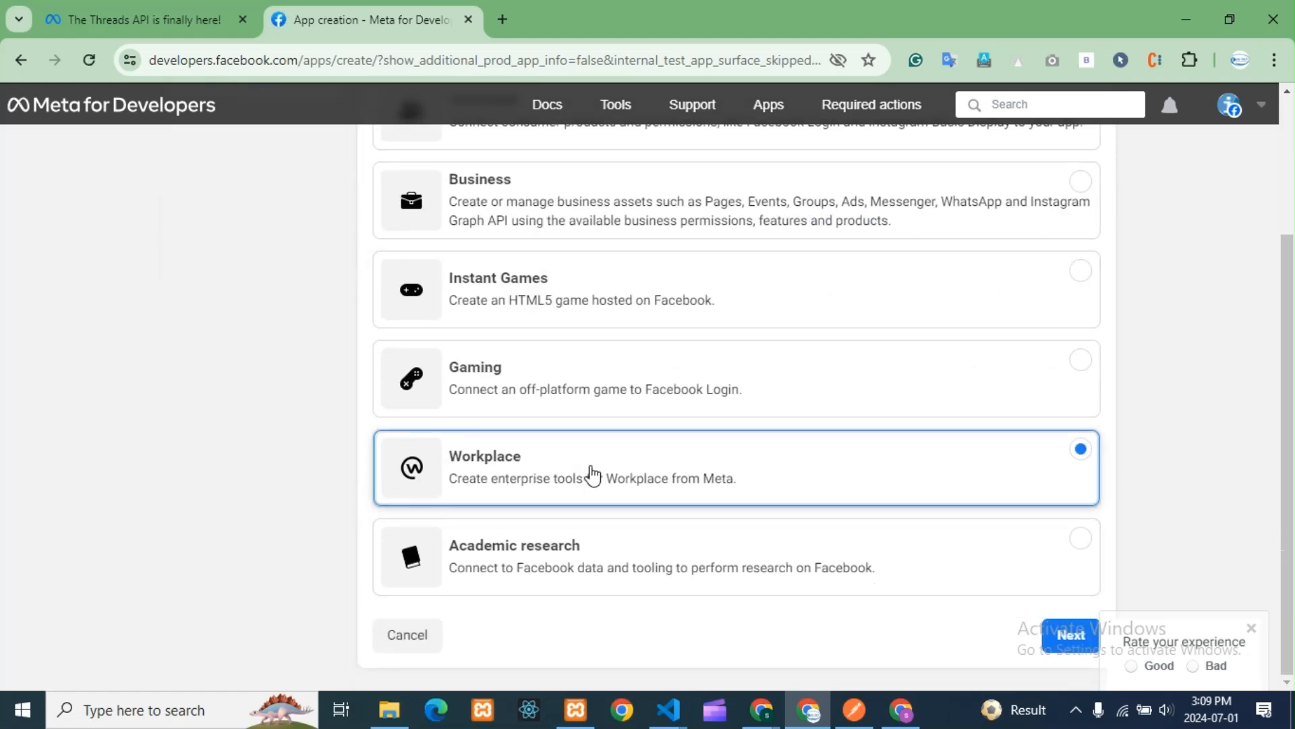
{"action": "left_click", "coordinate": [1069, 637]}
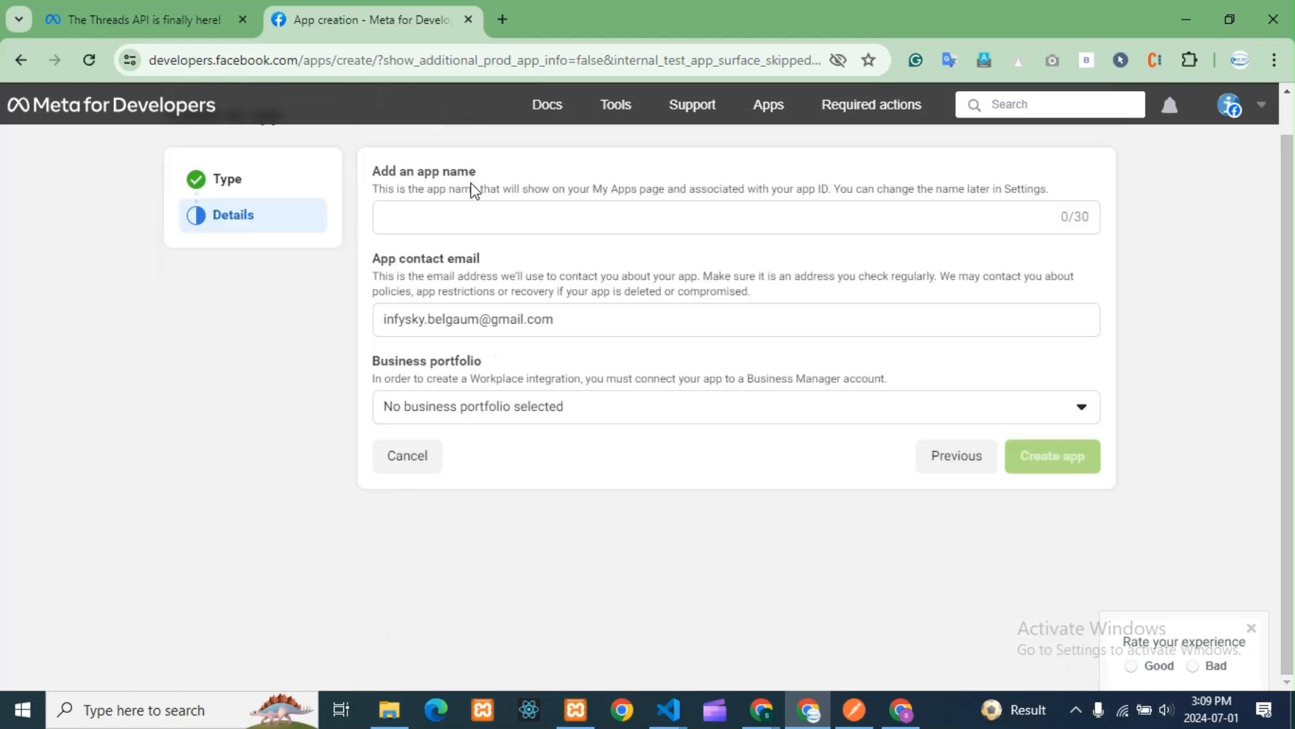
- Enter "laravelsocialite app" as the app name
{"action": "left_click", "coordinate": [452, 215]}
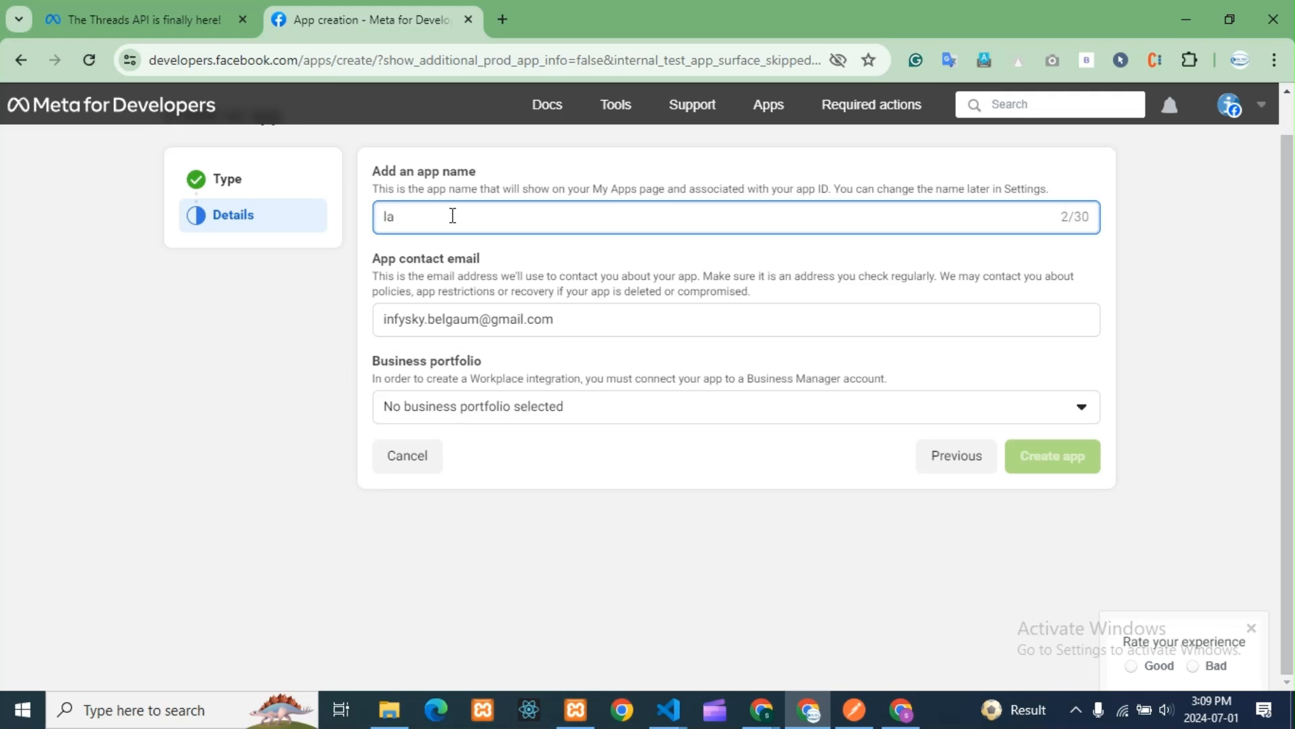
{"action": "type", "text": "laav"}
{"action": "type", "text": "ra"}
{"action": "type", "text": "velsocialite a"}
{"action": "type", "text": "pp"}
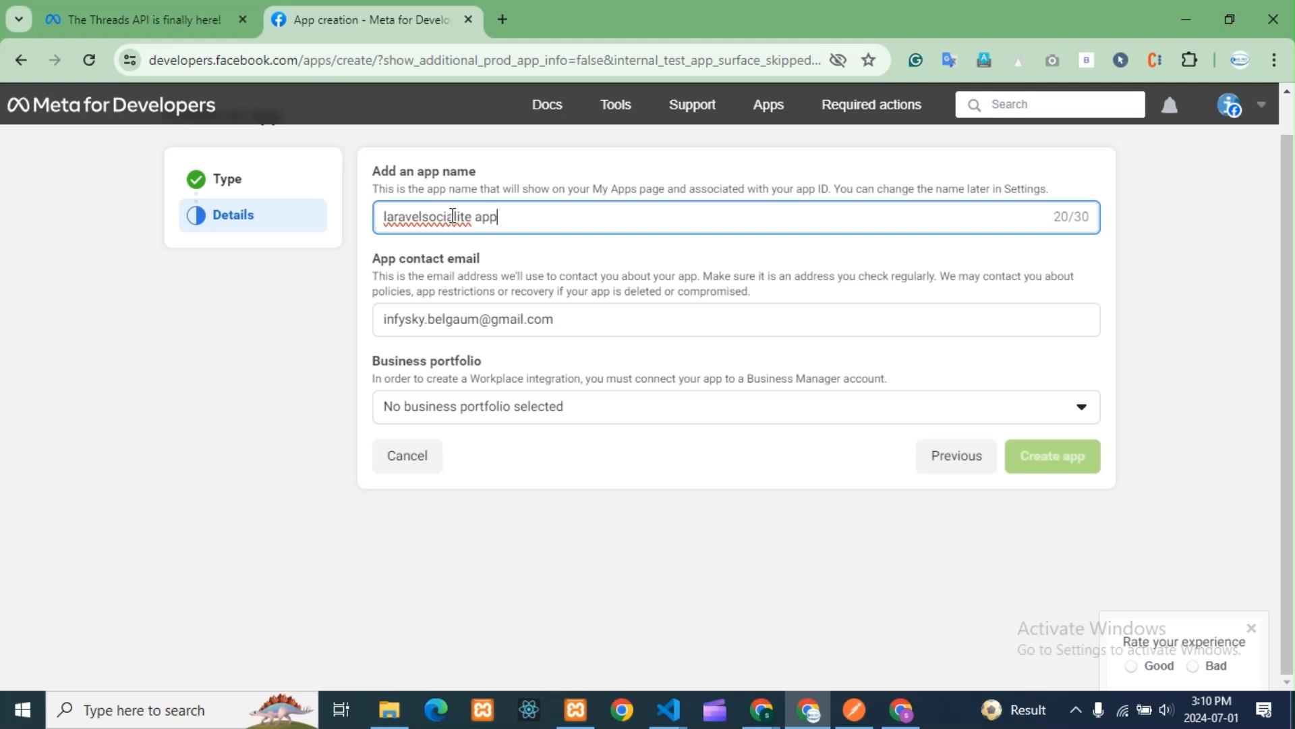
- Select Infy SKY as the business portfolio for the Workplace app
{"action": "left_click", "coordinate": [541, 479]}
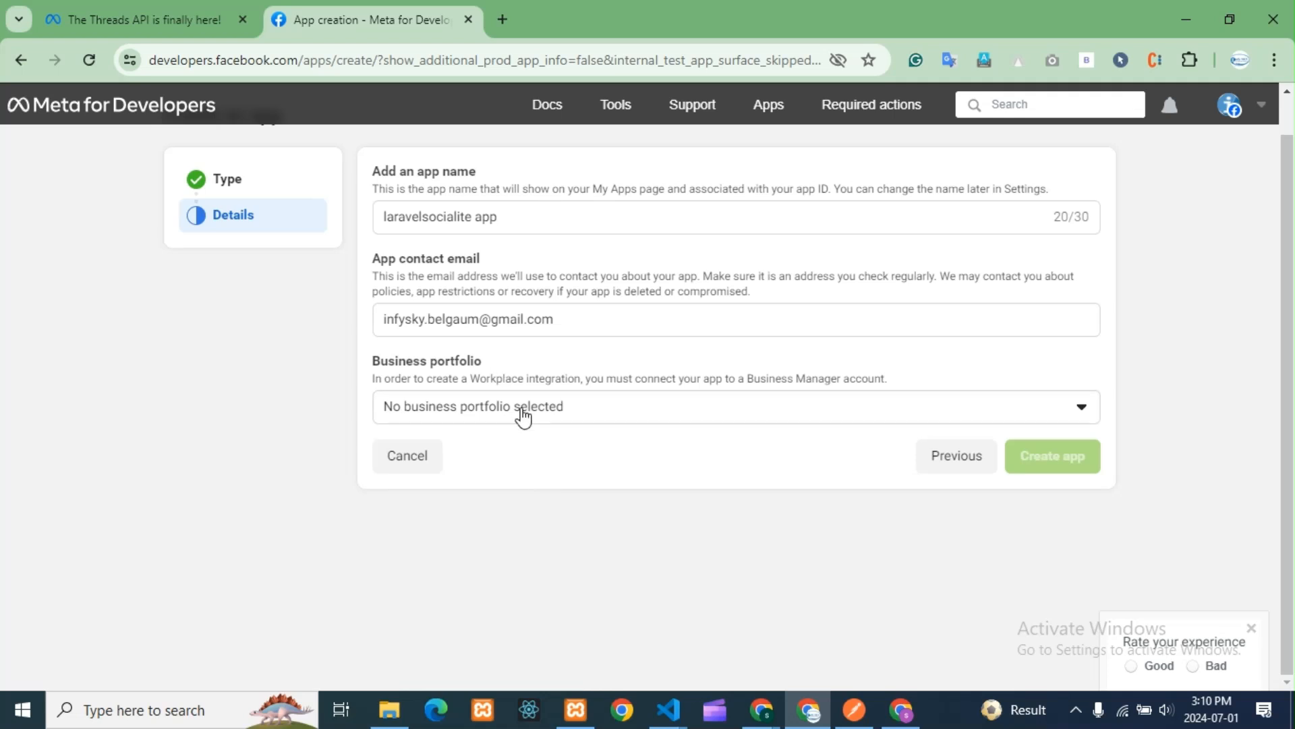
{"action": "left_click", "coordinate": [575, 419]}
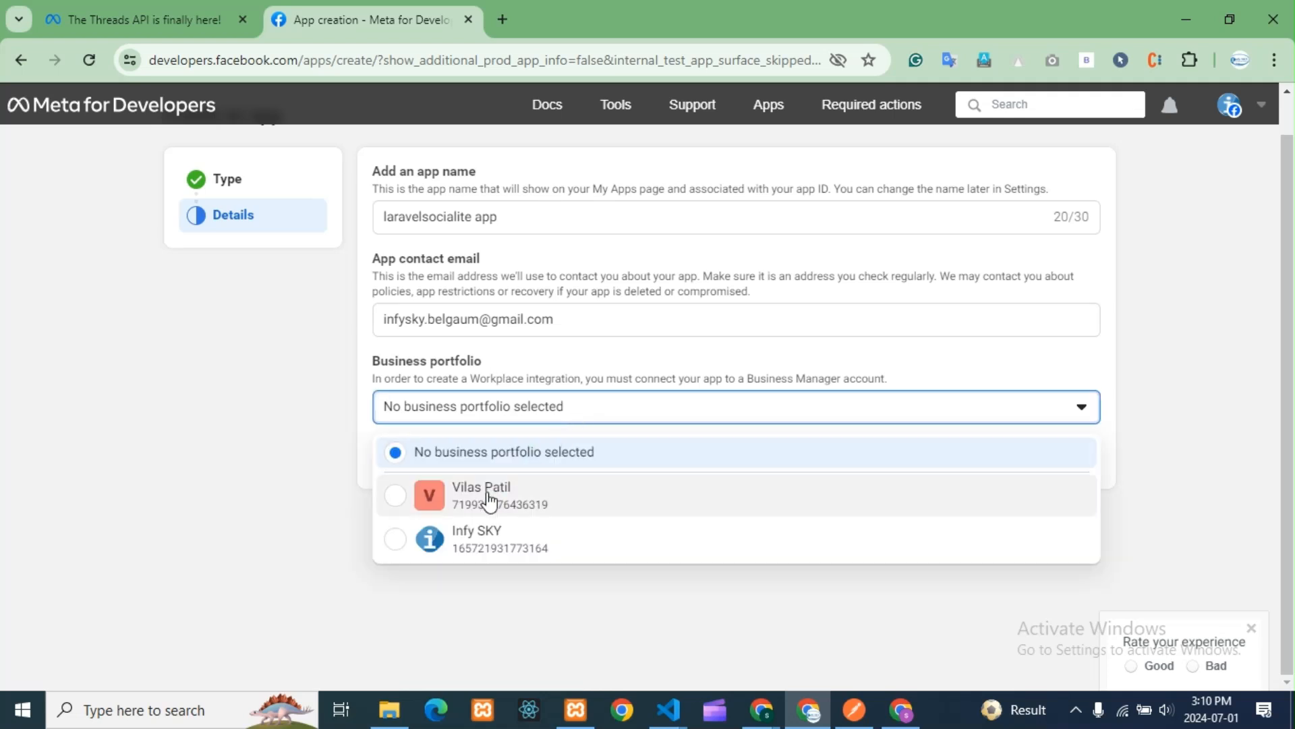
{"action": "left_click", "coordinate": [480, 536]}
{"action": "left_click_drag", "start_coordinate": [371, 365], "coordinate": [549, 338]}
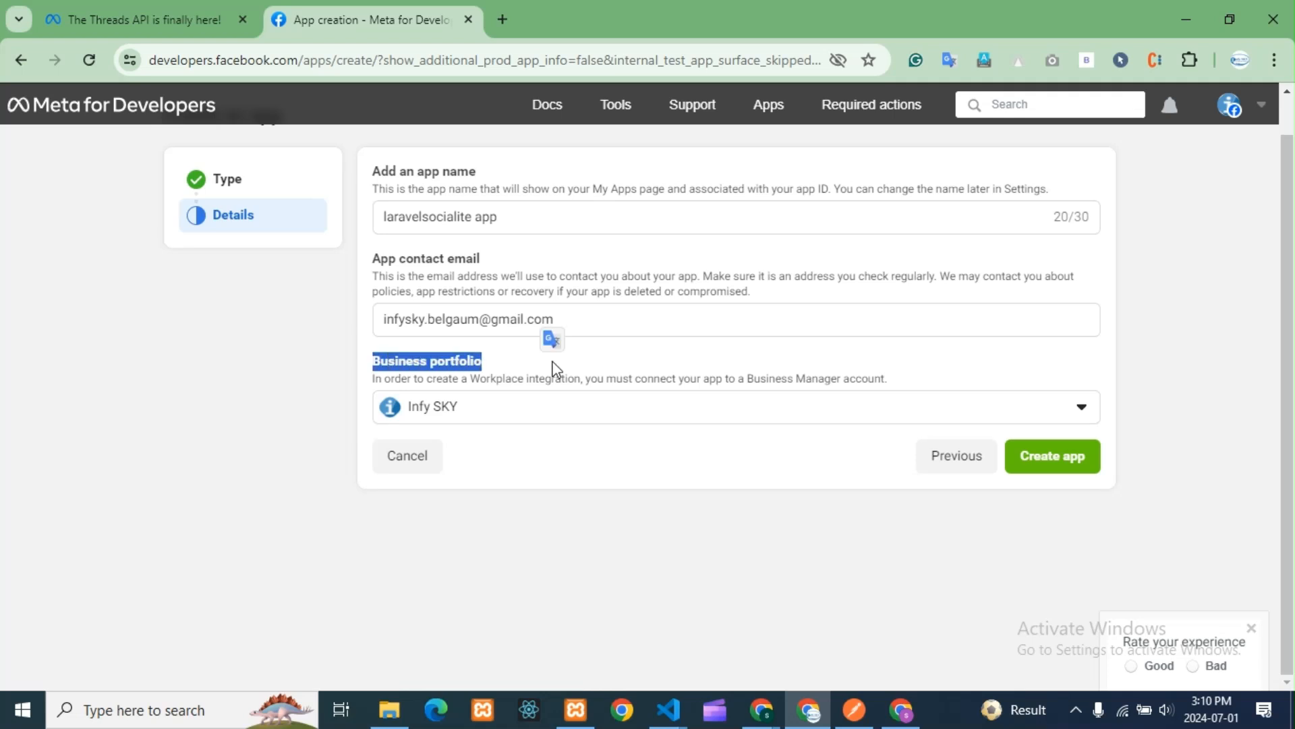
{"action": "left_click", "coordinate": [540, 452]}
{"action": "left_click", "coordinate": [1057, 456]}
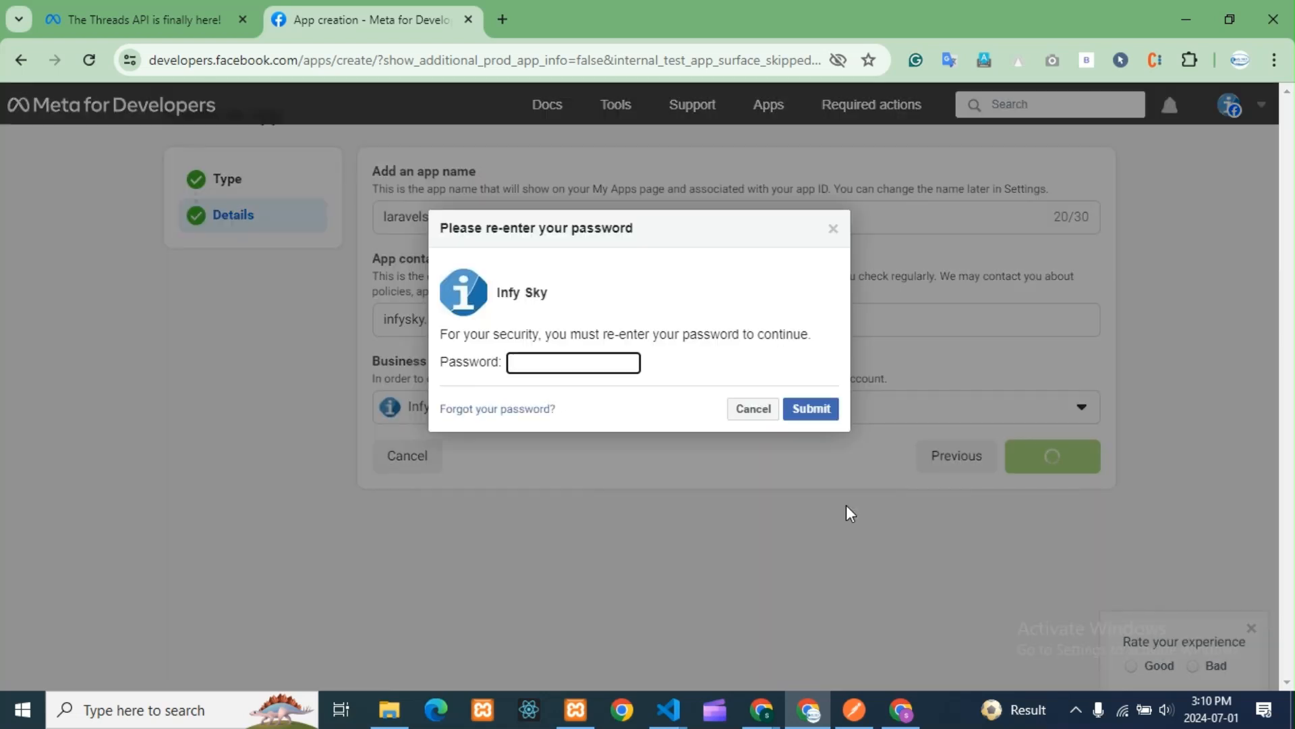
{"action": "left_click", "coordinate": [573, 373]}
{"action": "left_click", "coordinate": [735, 409]}
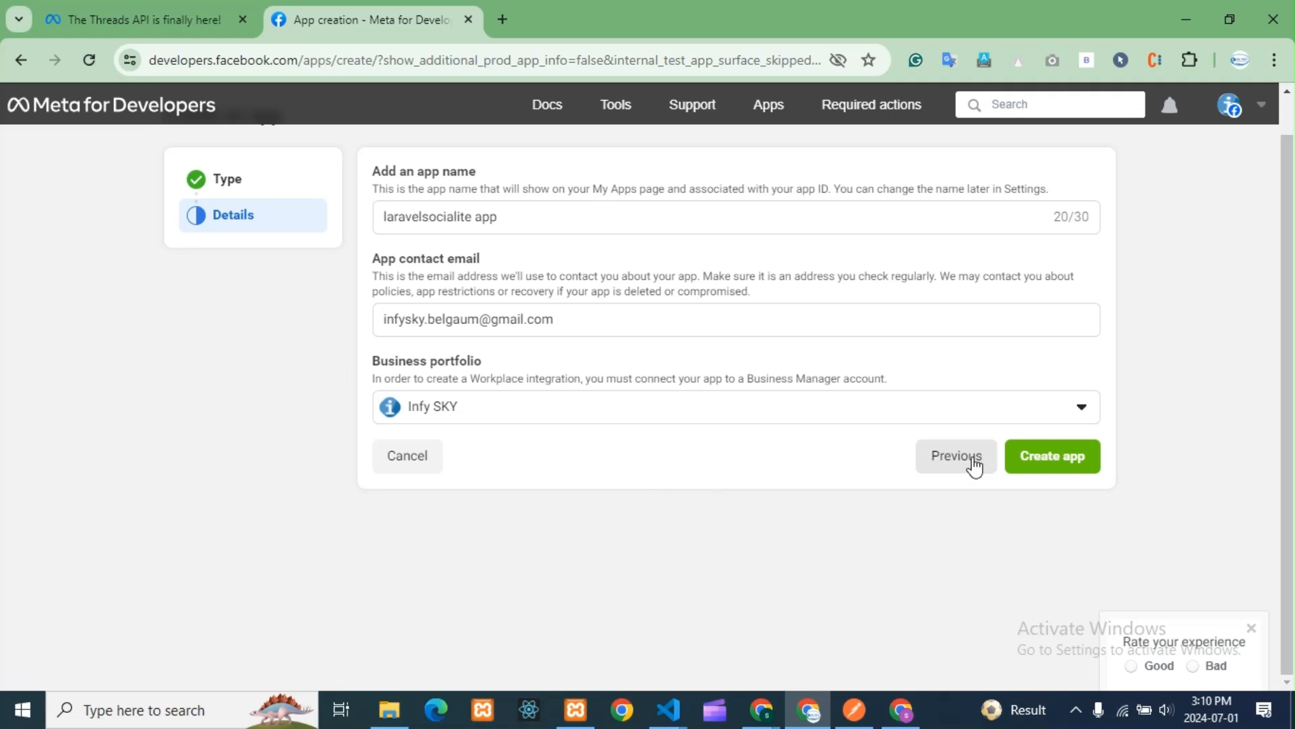
- Return to the app type selection and review the available types from Consumer to Academic research
{"action": "left_click", "coordinate": [948, 460]}
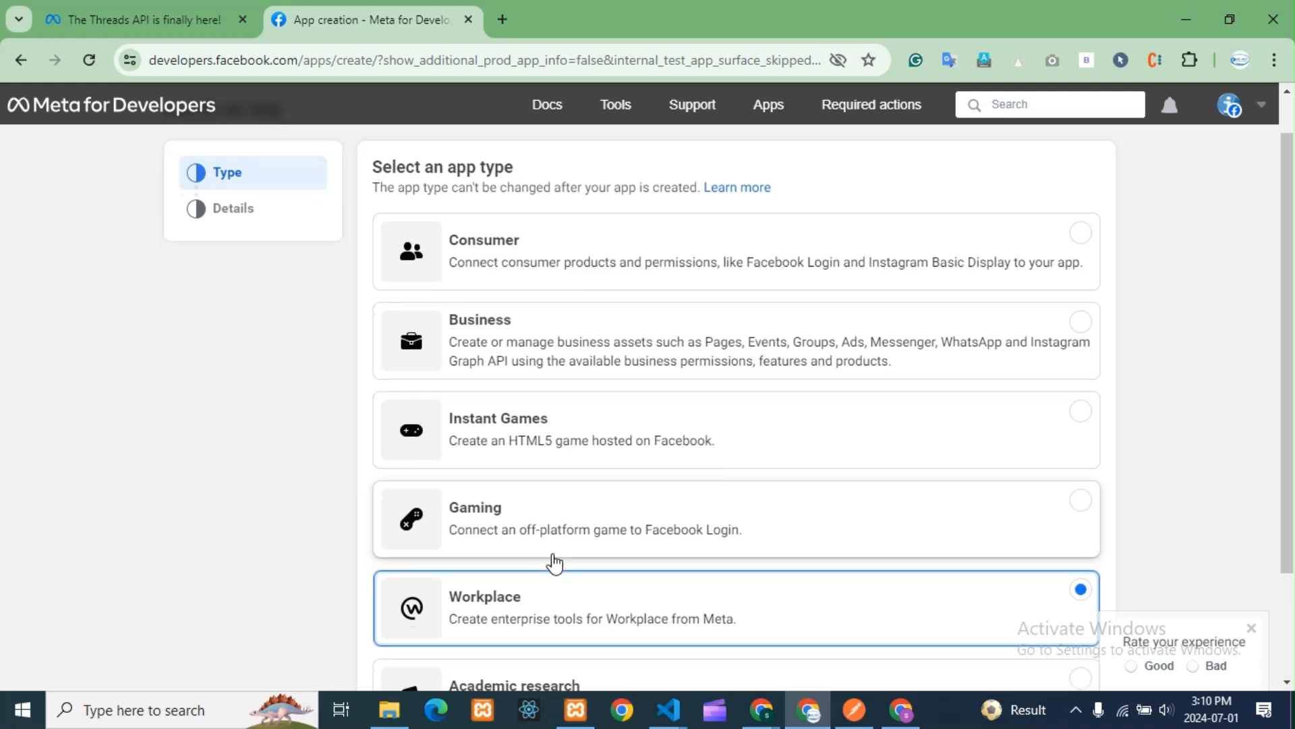
{"action": "scroll", "coordinate": [552, 560], "scroll_direction": "down", "scroll_amount": 2}
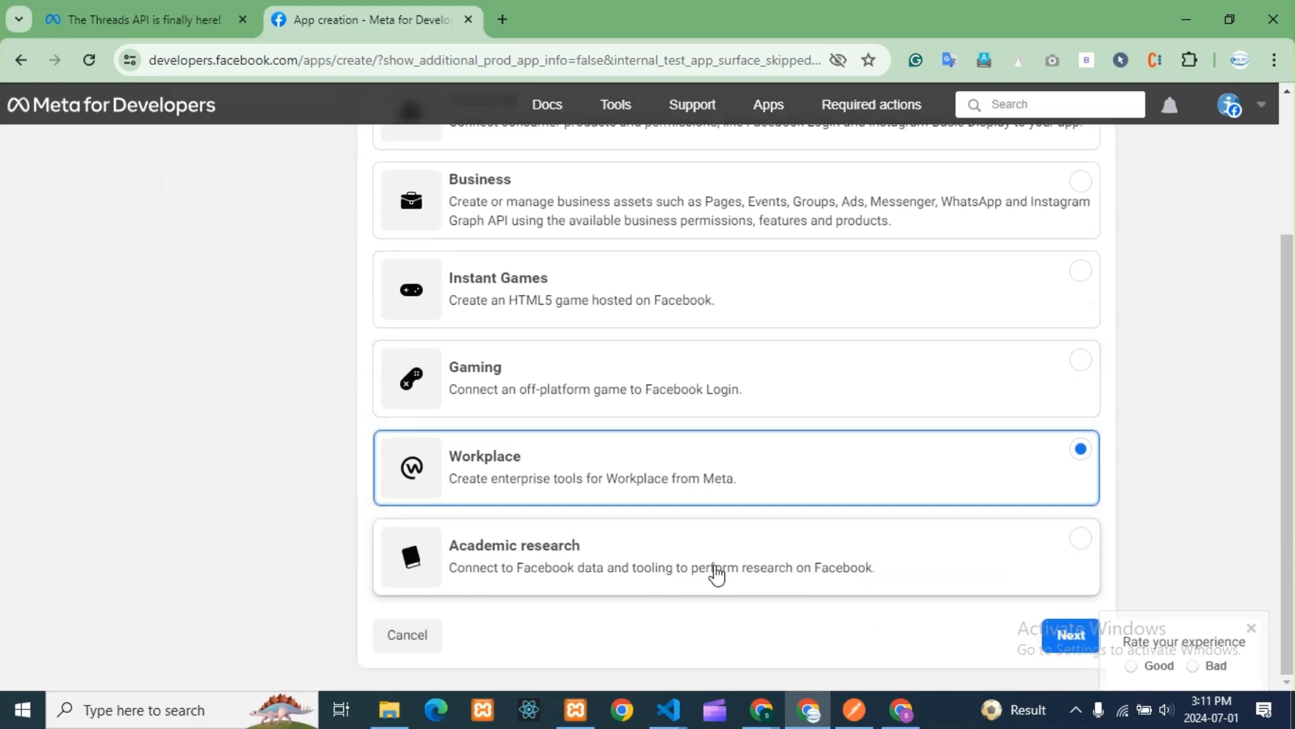
{"action": "scroll", "coordinate": [714, 569], "scroll_direction": "up", "scroll_amount": 3}
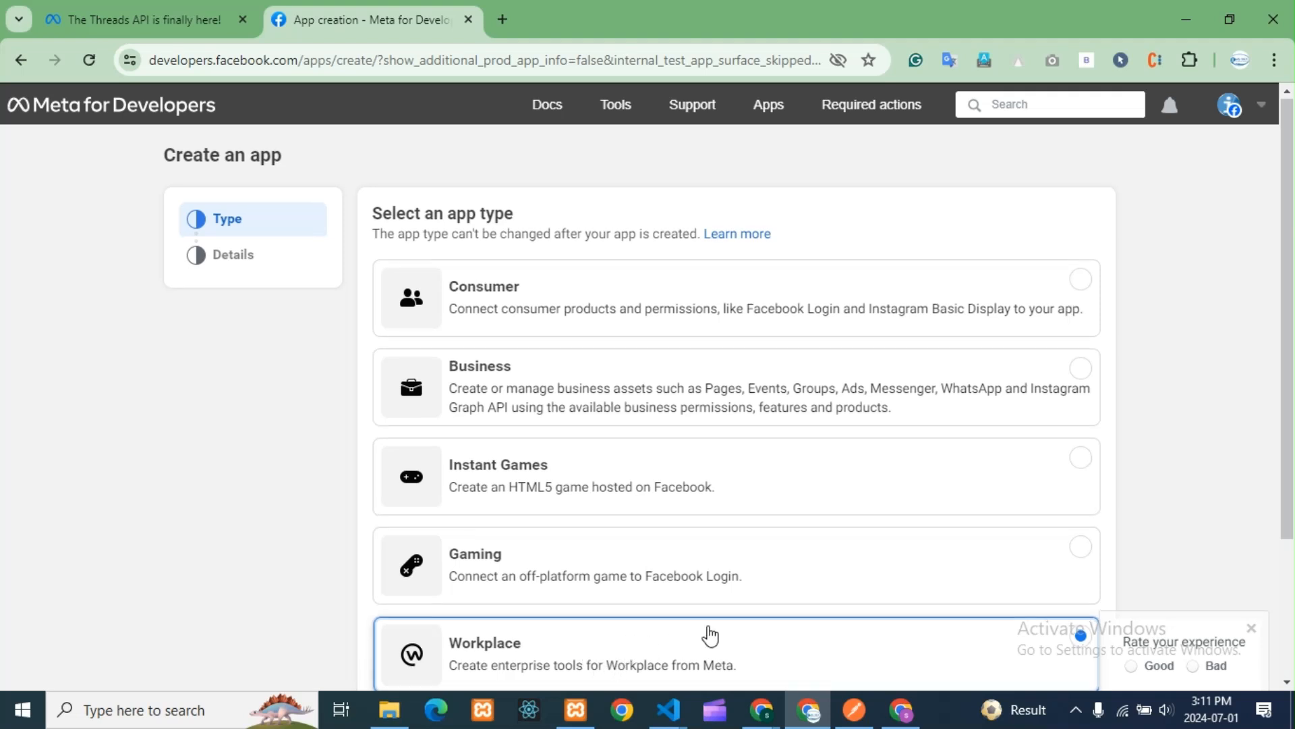
{"action": "scroll", "coordinate": [708, 634], "scroll_direction": "down", "scroll_amount": 3}
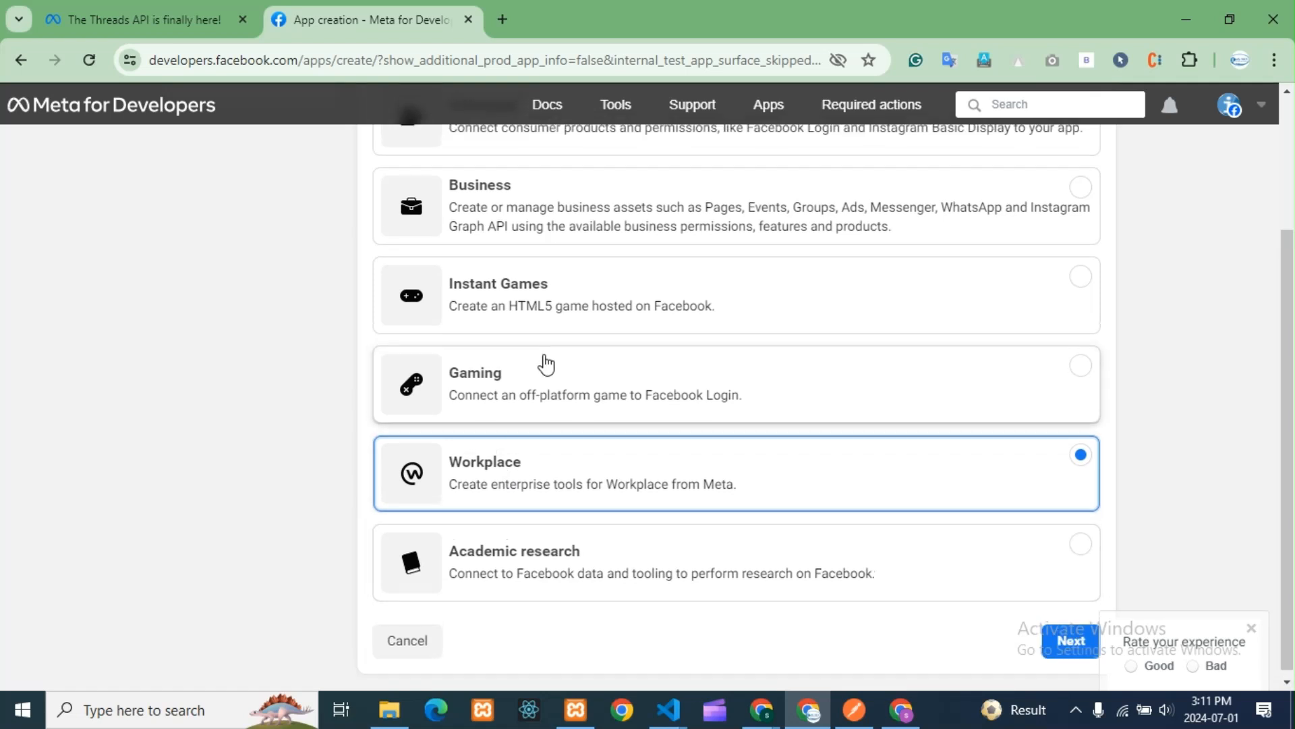
{"action": "scroll", "coordinate": [543, 365], "scroll_direction": "up", "scroll_amount": 1}
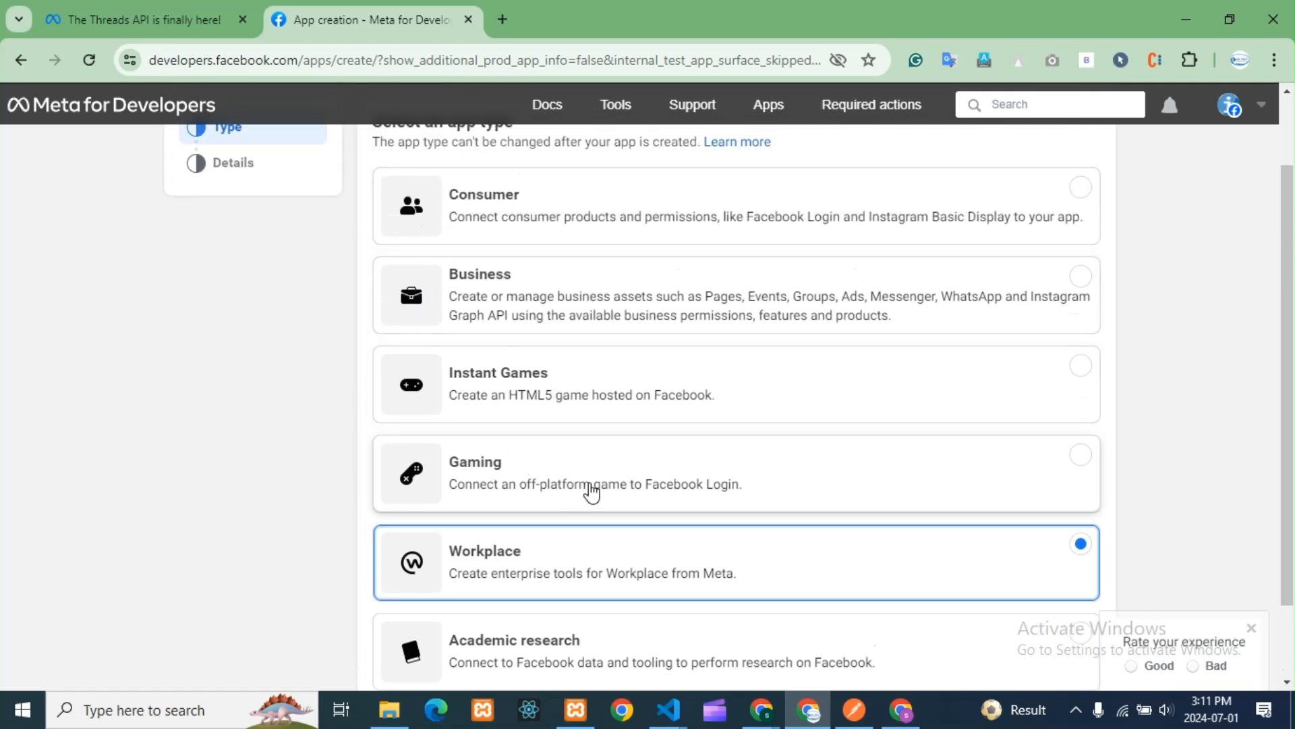
{"action": "scroll", "coordinate": [803, 434], "scroll_direction": "down", "scroll_amount": 1}
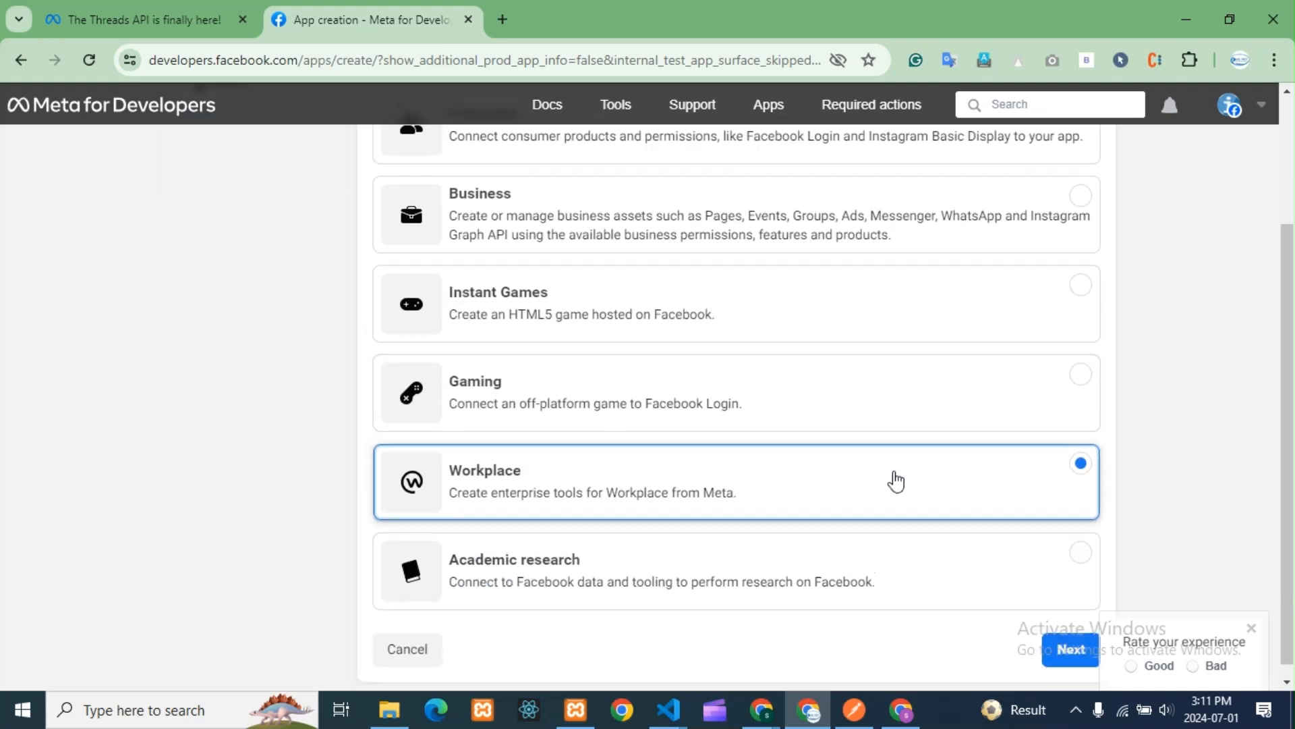
{"action": "scroll", "coordinate": [895, 481], "scroll_direction": "up", "scroll_amount": 2}
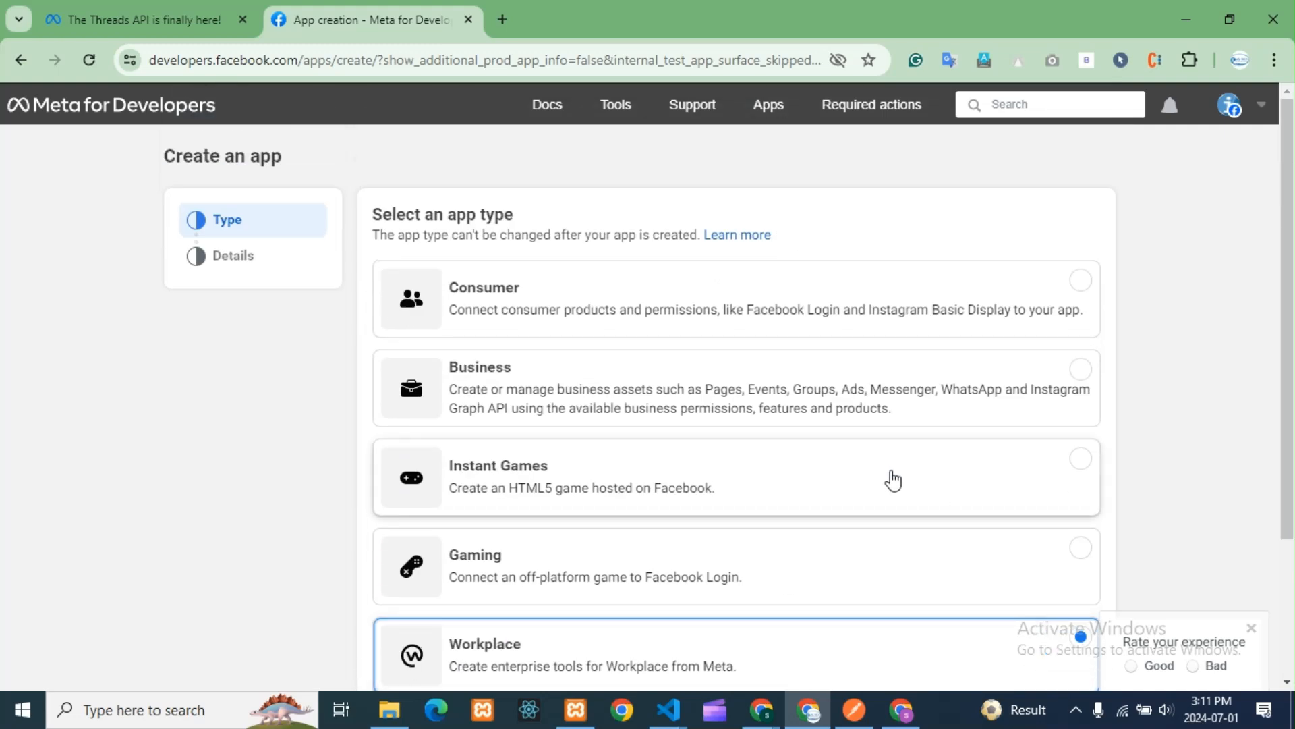